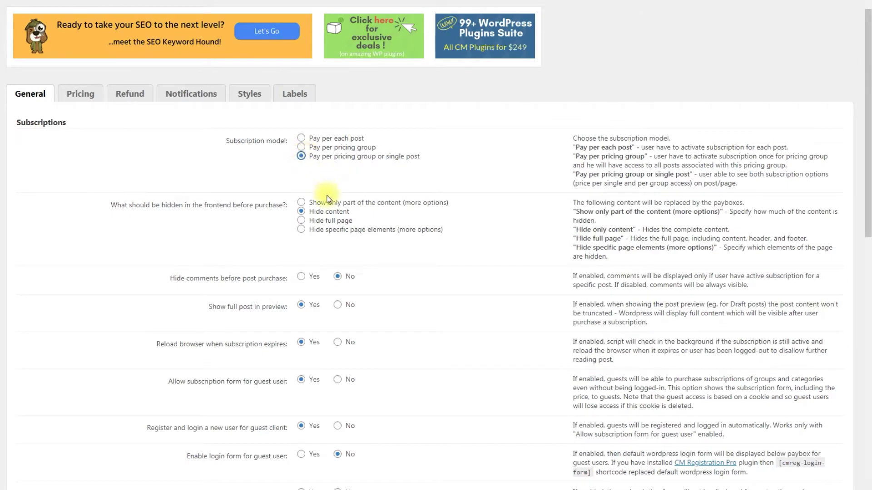
Step: Show only 20% of the post content with the fade-out effect turned on
{"action": "left_click", "coordinate": [301, 203]}
{"action": "left_click", "coordinate": [314, 307]}
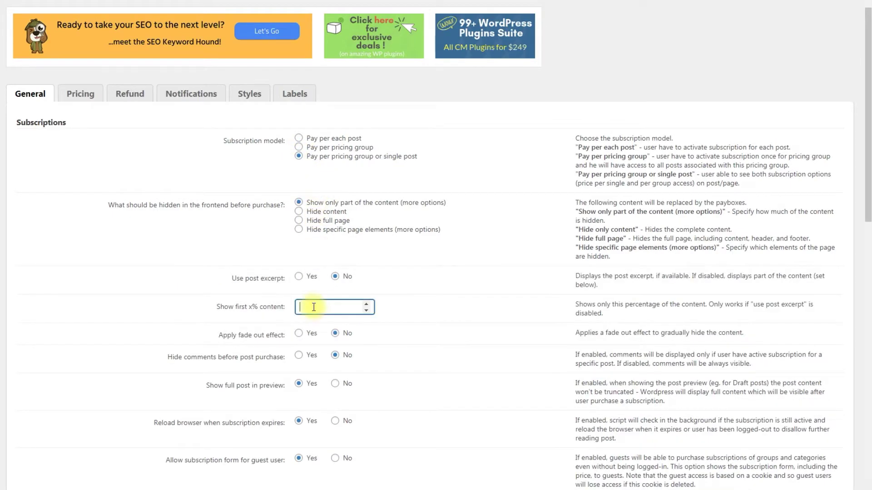
{"action": "left_click", "coordinate": [300, 334]}
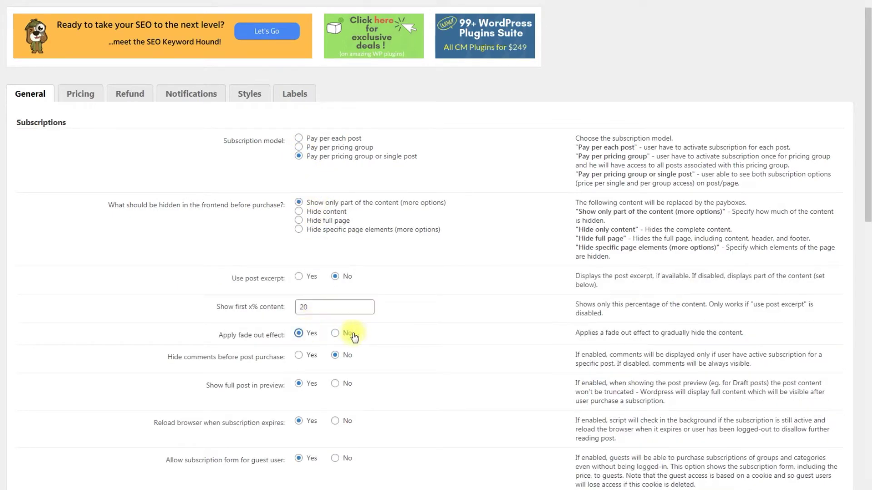
Step: Add a 'Cartoons' pricing group with a first price of 1 hour for 1 USD
{"action": "left_click", "coordinate": [90, 99]}
{"action": "left_click", "coordinate": [245, 271]}
{"action": "left_click", "coordinate": [327, 272]}
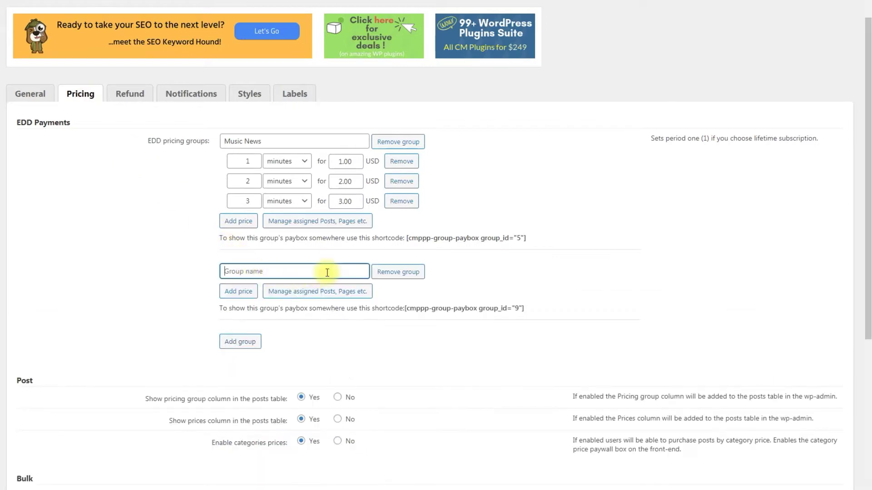
{"action": "type", "text": "Cartoons"}
{"action": "left_click", "coordinate": [238, 291]}
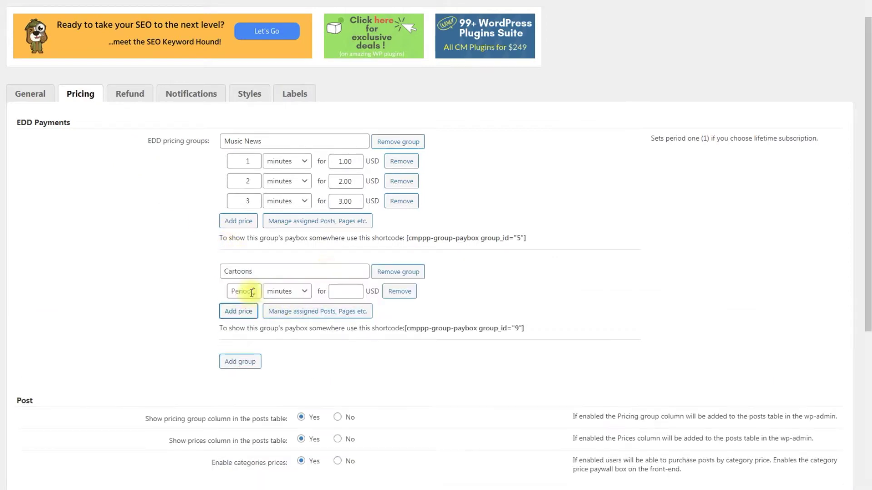
{"action": "left_click", "coordinate": [290, 291]}
{"action": "left_click", "coordinate": [297, 314]}
{"action": "left_click", "coordinate": [346, 291]}
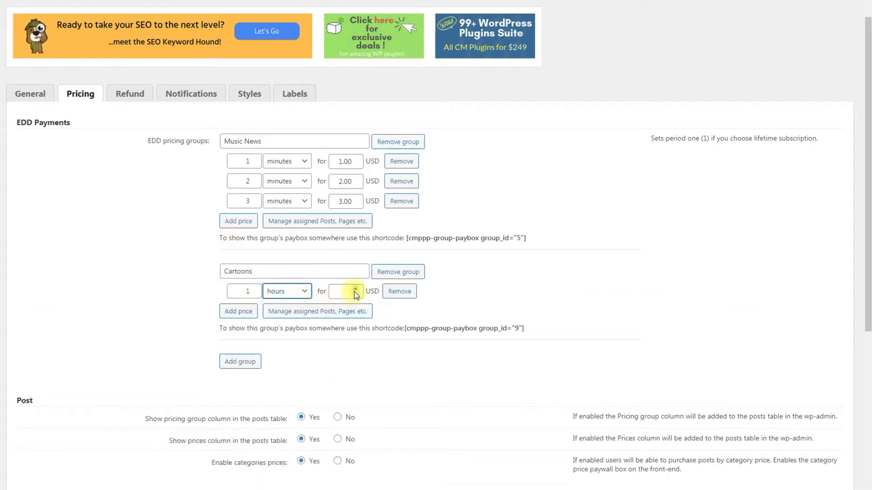
{"action": "type", "text": "1"}
Step: Add Cartoons prices of 2 hours for 2 USD and 3 hours for 3 USD
{"action": "left_click", "coordinate": [239, 311]}
{"action": "left_click", "coordinate": [240, 311]}
{"action": "left_click", "coordinate": [286, 316]}
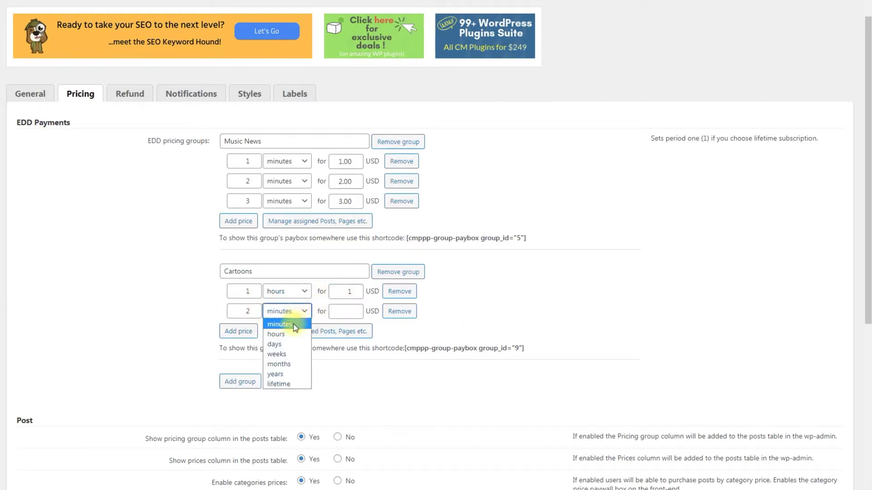
{"action": "left_click", "coordinate": [281, 334]}
{"action": "left_click", "coordinate": [346, 311]}
{"action": "type", "text": "2"}
{"action": "left_click", "coordinate": [239, 331]}
{"action": "left_click", "coordinate": [245, 336]}
{"action": "type", "text": "3"}
{"action": "left_click", "coordinate": [291, 331]}
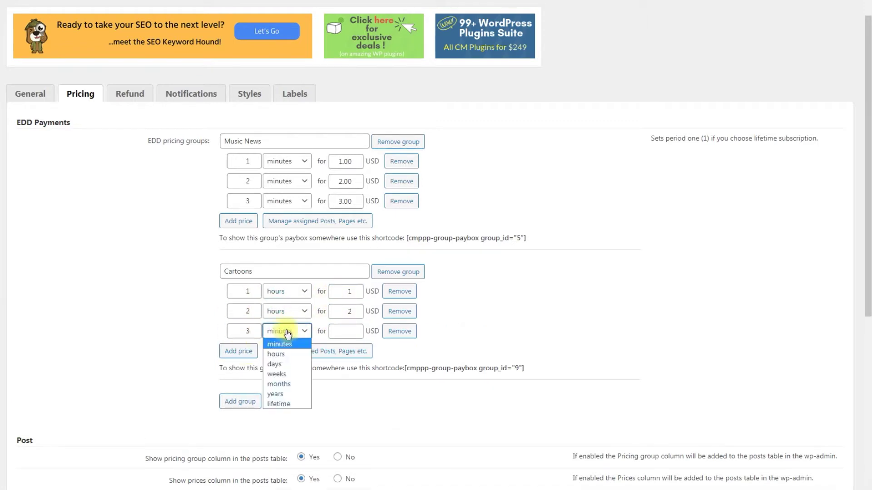
{"action": "left_click", "coordinate": [281, 350]}
{"action": "left_click", "coordinate": [346, 331]}
{"action": "type", "text": "3"}
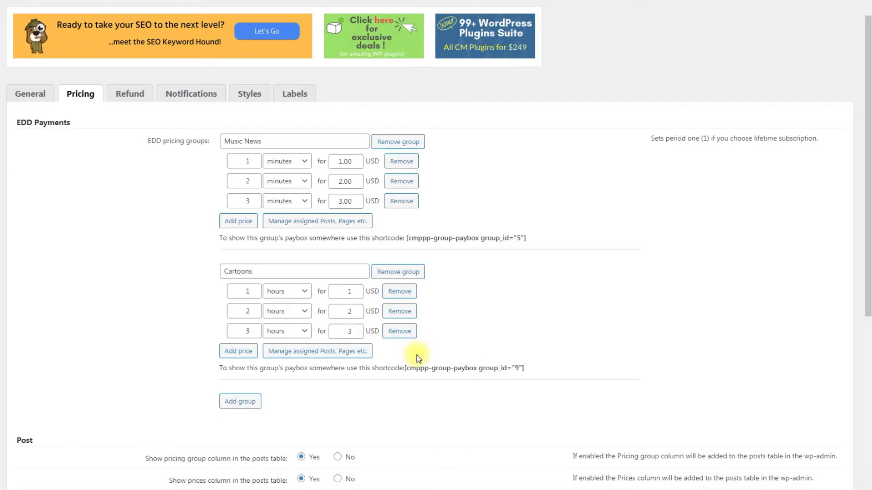
{"action": "scroll", "coordinate": [415, 355], "scroll_direction": "down", "scroll_amount": 8}
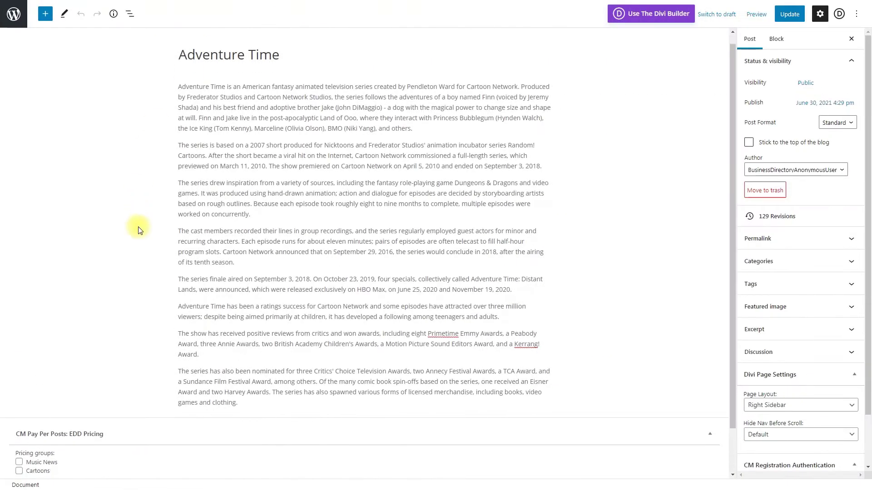
Step: Tick Cartoons, allow individual purchase at 1 lifetime for 999 USD, and update Adventure Time
{"action": "left_click", "coordinate": [39, 353]}
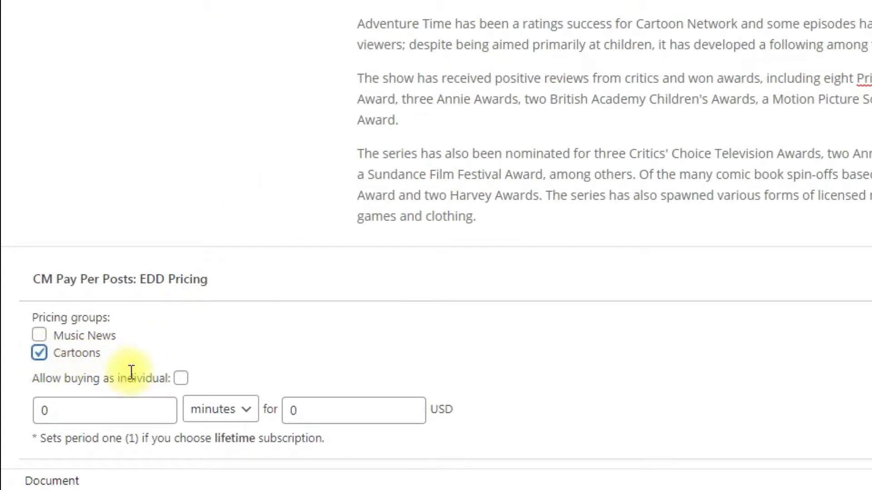
{"action": "left_click", "coordinate": [181, 378]}
{"action": "double_click", "coordinate": [115, 404]}
{"action": "type", "text": "1"}
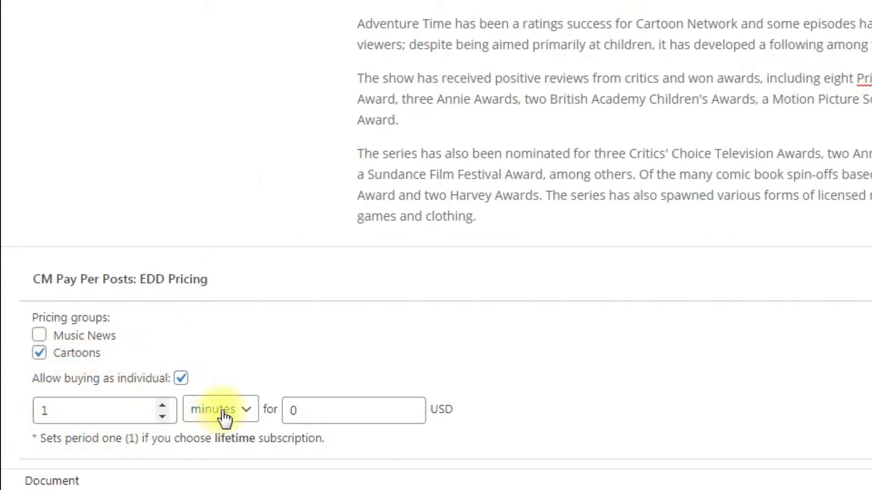
{"action": "left_click", "coordinate": [224, 410]}
{"action": "left_click", "coordinate": [227, 395]}
{"action": "double_click", "coordinate": [291, 411]}
{"action": "type", "text": "999"}
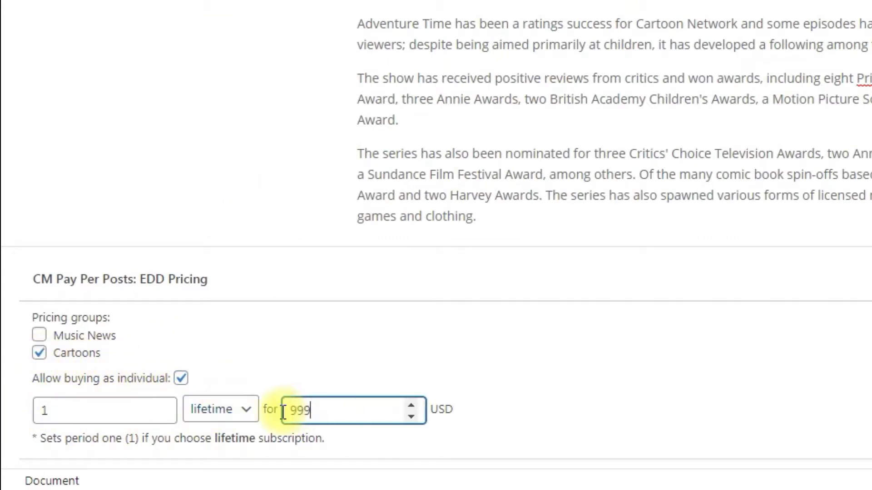
{"action": "left_click", "coordinate": [789, 15]}
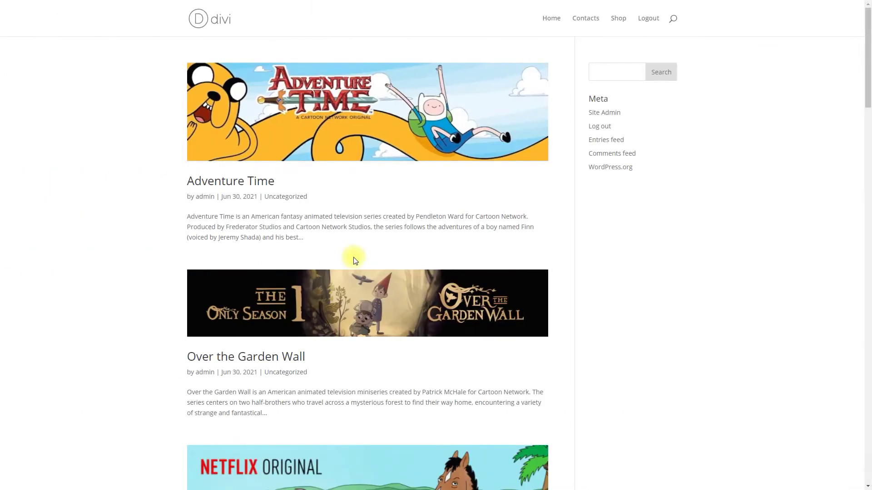
Step: Buy the '2 hours for $2.00' option on Adventure Time and return to the unlocked post
{"action": "left_click", "coordinate": [368, 146]}
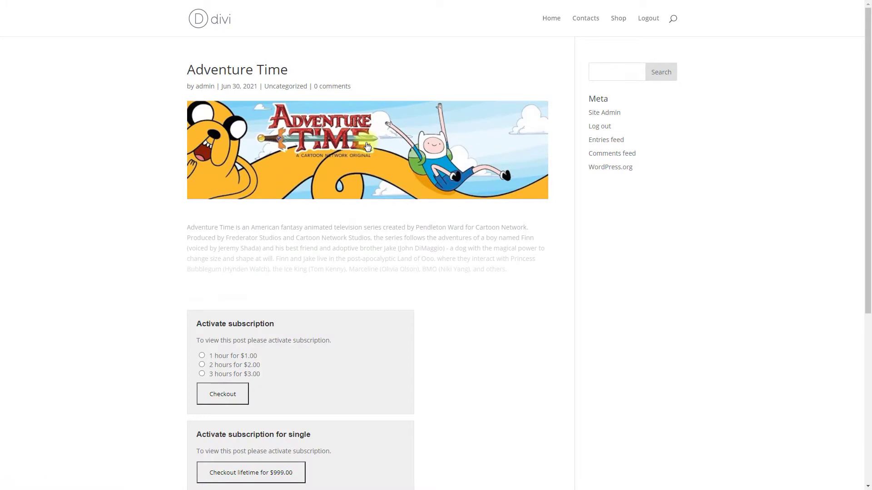
{"action": "scroll", "coordinate": [366, 145], "scroll_direction": "down", "scroll_amount": 3}
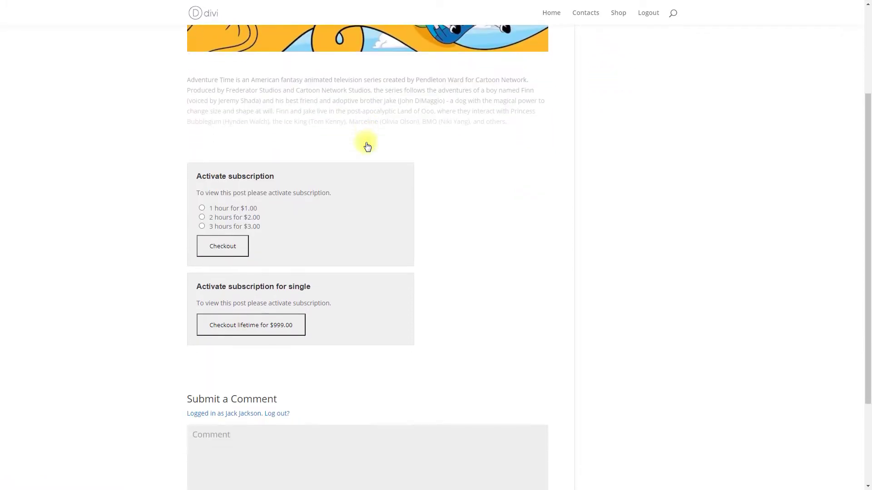
{"action": "left_click", "coordinate": [240, 249]}
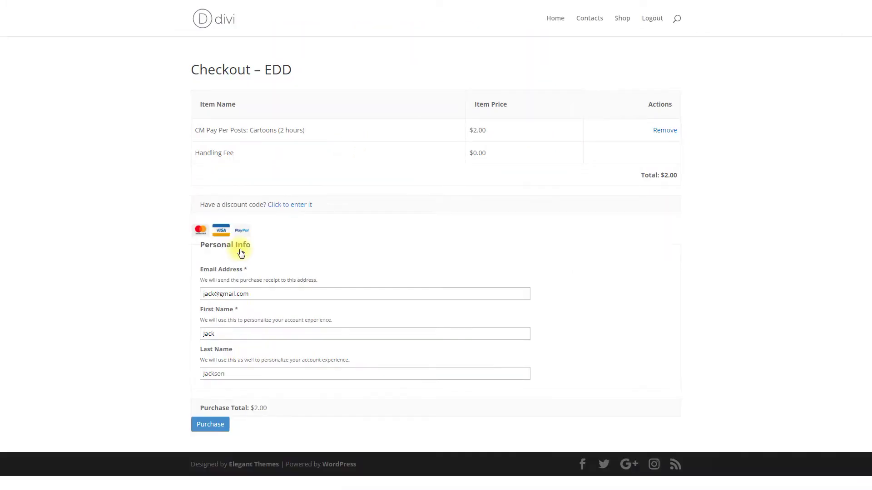
{"action": "left_click", "coordinate": [213, 428]}
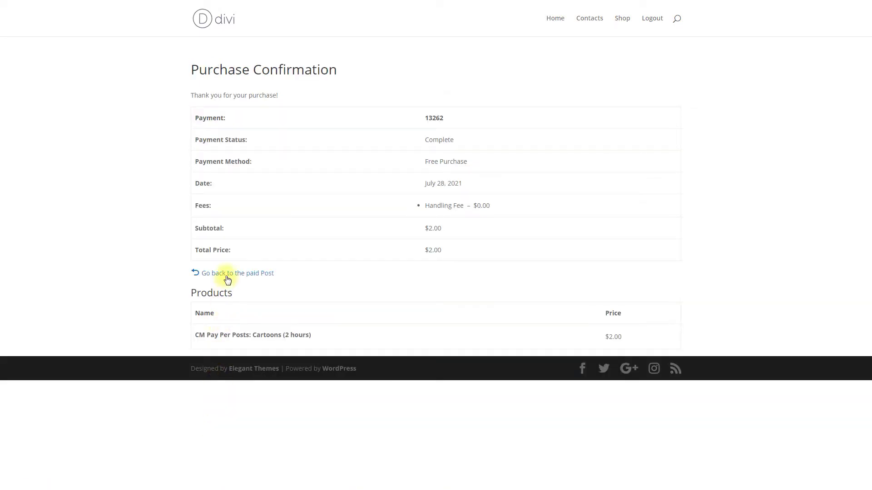
{"action": "left_click", "coordinate": [227, 274]}
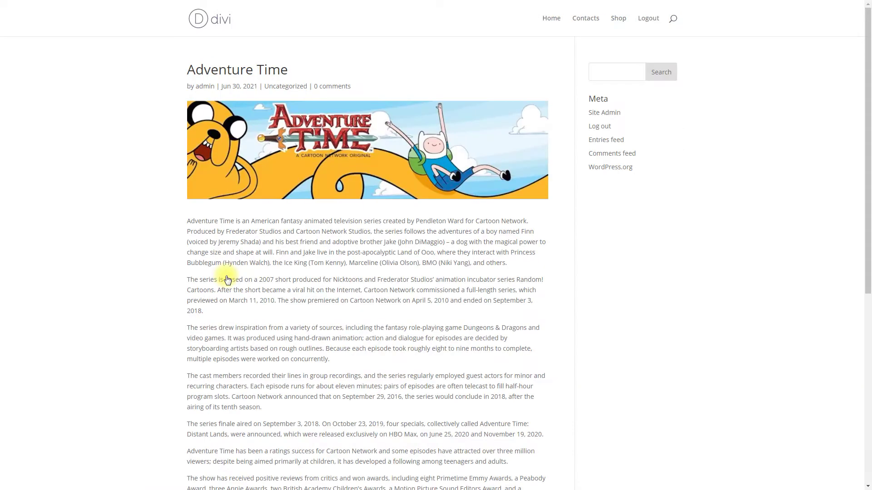
{"action": "scroll", "coordinate": [227, 280], "scroll_direction": "down", "scroll_amount": 3}
{"action": "scroll", "coordinate": [227, 280], "scroll_direction": "down", "scroll_amount": 3}
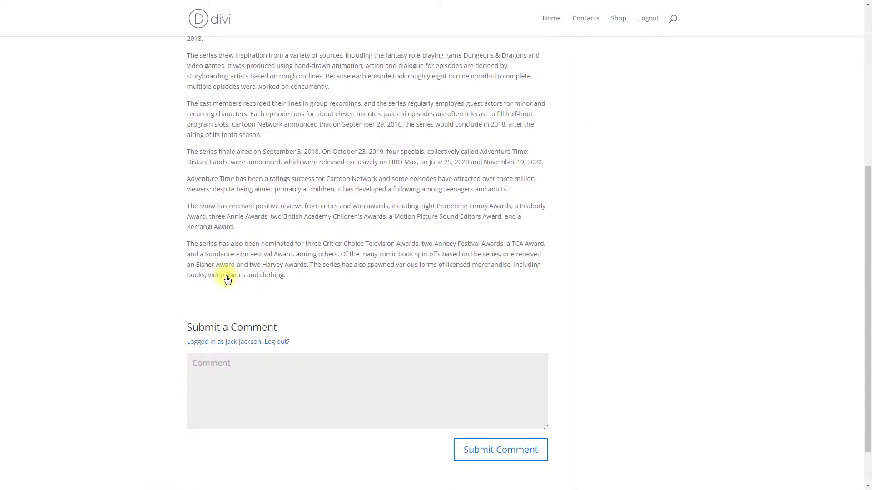
{"action": "scroll", "coordinate": [228, 280], "scroll_direction": "up", "scroll_amount": 6}
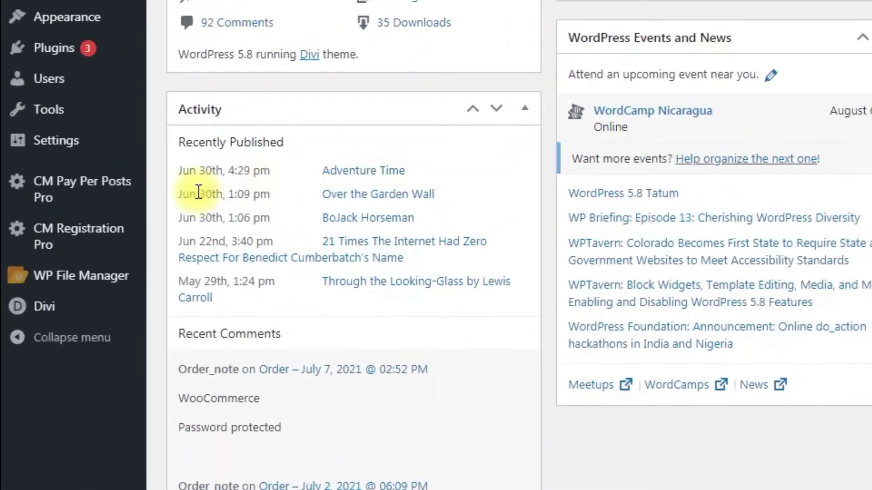
Step: Go to CM Pay Per Posts Pro > Settings from the admin sidebar
{"action": "mouse_move", "coordinate": [39, 260]}
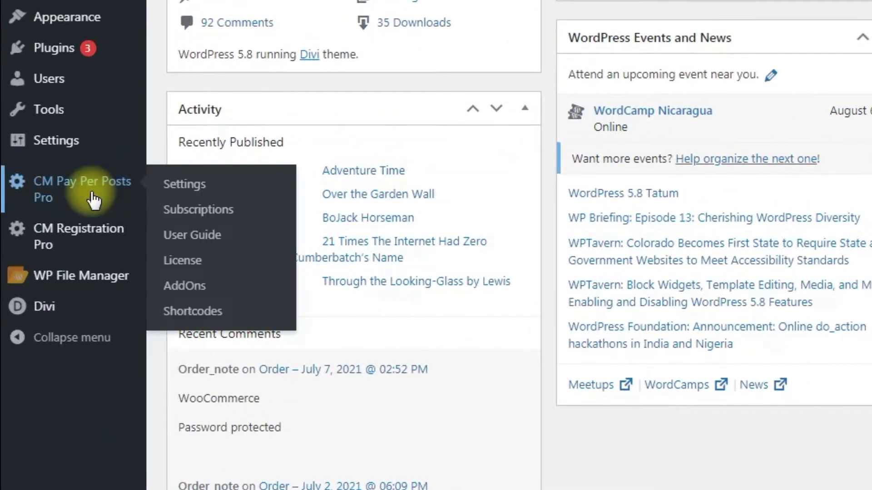
{"action": "left_click", "coordinate": [186, 193]}
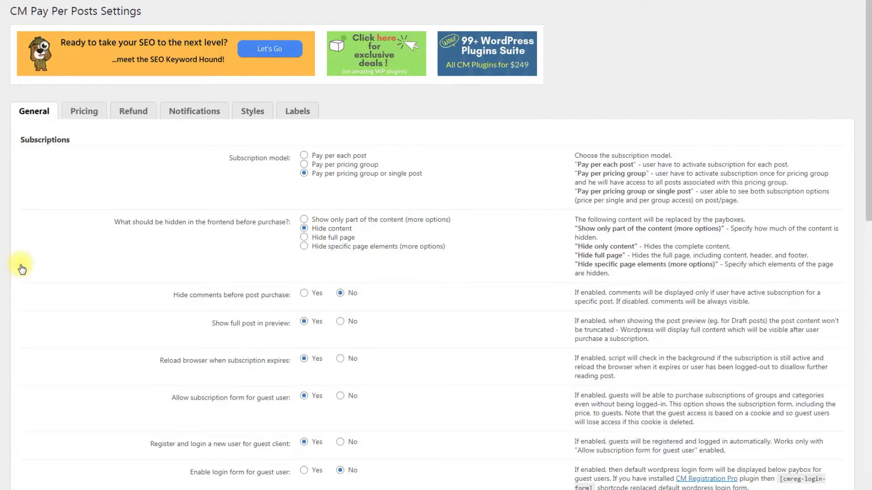
Step: Create the Cartoons pricing group with a first price of 1 hour for $1
{"action": "left_click", "coordinate": [81, 109]}
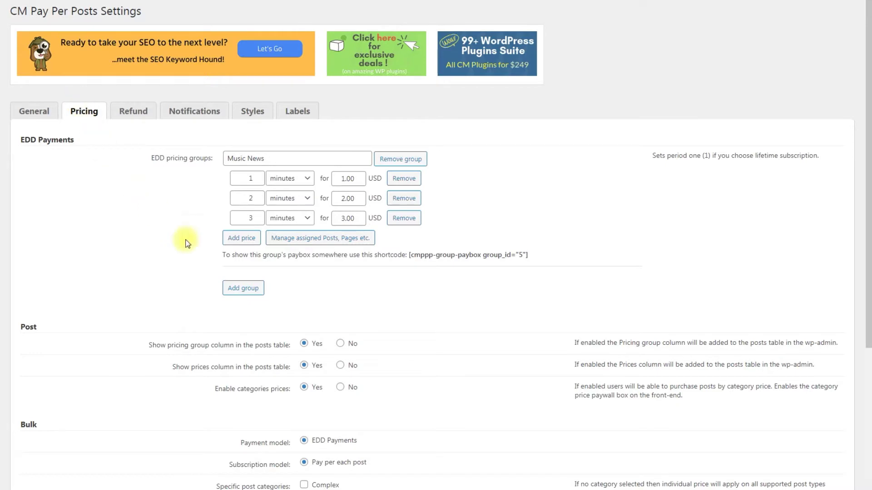
{"action": "left_click", "coordinate": [242, 288]}
{"action": "left_click", "coordinate": [290, 288]}
{"action": "type", "text": "Cartoons"}
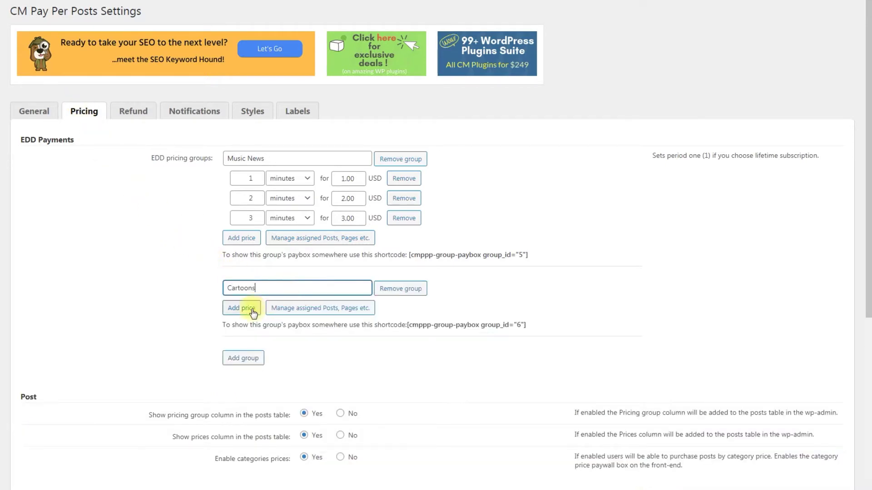
{"action": "left_click", "coordinate": [241, 308]}
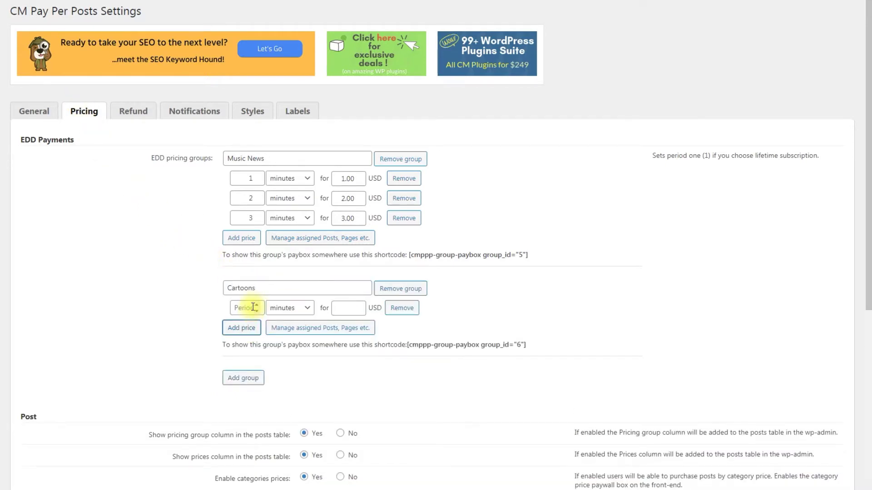
{"action": "left_click", "coordinate": [255, 305]}
{"action": "left_click", "coordinate": [291, 308]}
{"action": "left_click", "coordinate": [296, 323]}
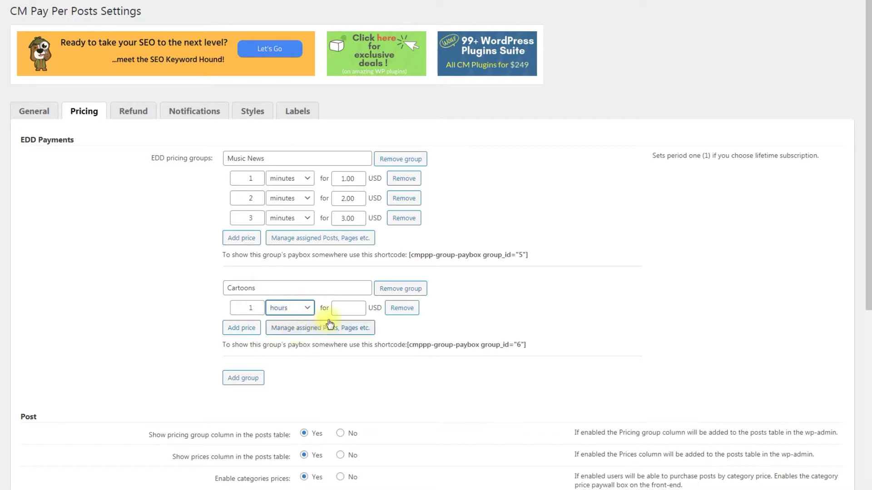
{"action": "left_click", "coordinate": [347, 310]}
{"action": "type", "text": "1"}
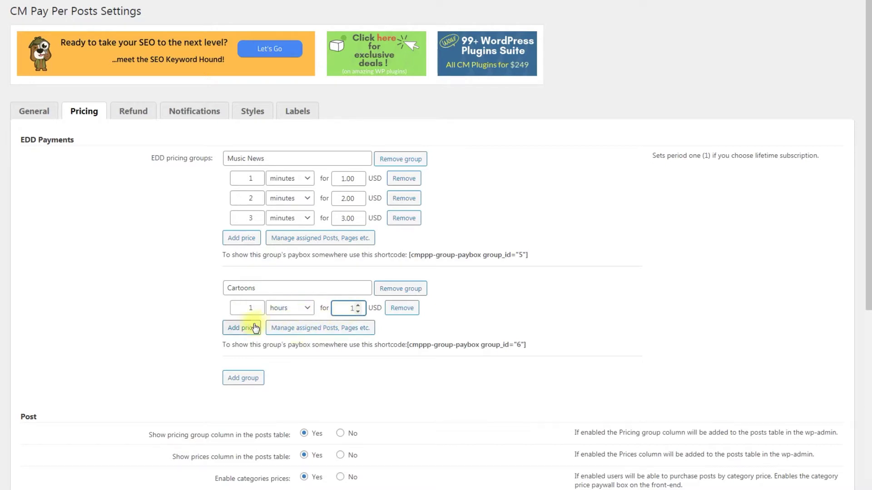
Step: Add Cartoons prices of 2 hours for $2 and 3 hours for $3, then save
{"action": "left_click", "coordinate": [241, 328]}
{"action": "left_click", "coordinate": [248, 327]}
{"action": "type", "text": "2"}
{"action": "left_click", "coordinate": [289, 328]}
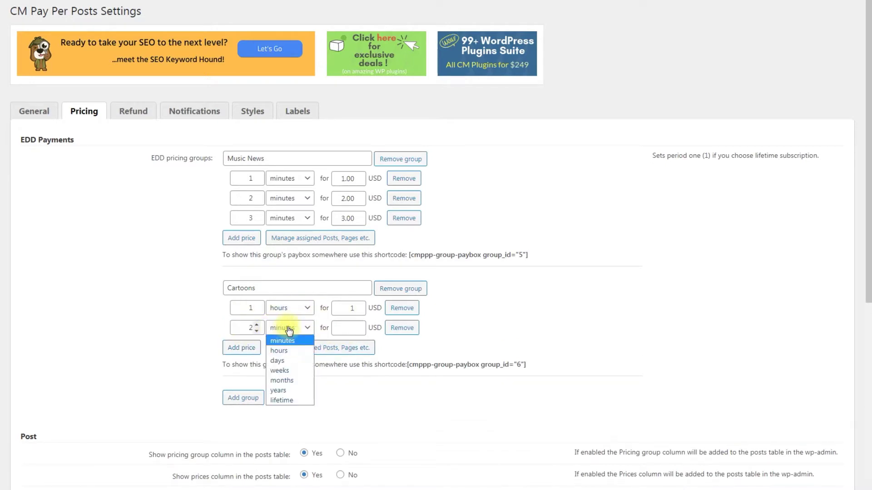
{"action": "left_click", "coordinate": [279, 351]}
{"action": "left_click", "coordinate": [347, 328]}
{"action": "type", "text": "2"}
{"action": "left_click", "coordinate": [241, 347]}
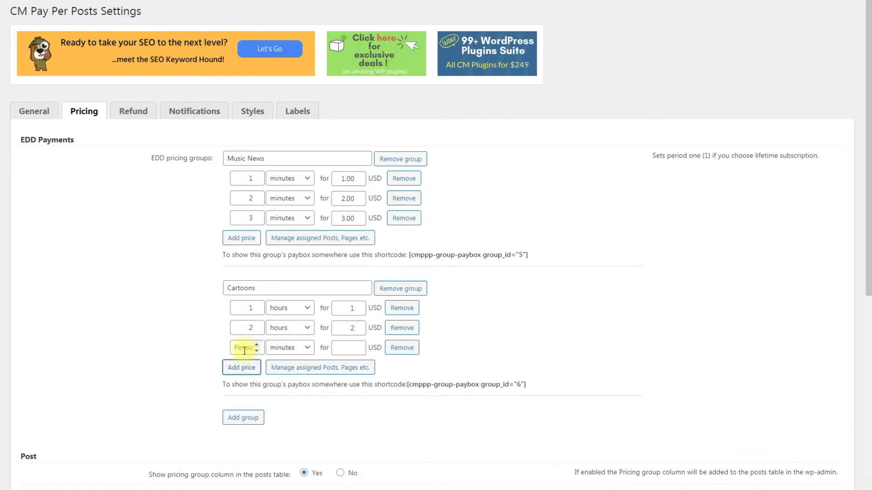
{"action": "left_click", "coordinate": [249, 347]}
{"action": "type", "text": "3"}
{"action": "left_click", "coordinate": [298, 348]}
{"action": "left_click", "coordinate": [279, 371]}
{"action": "left_click", "coordinate": [354, 348]}
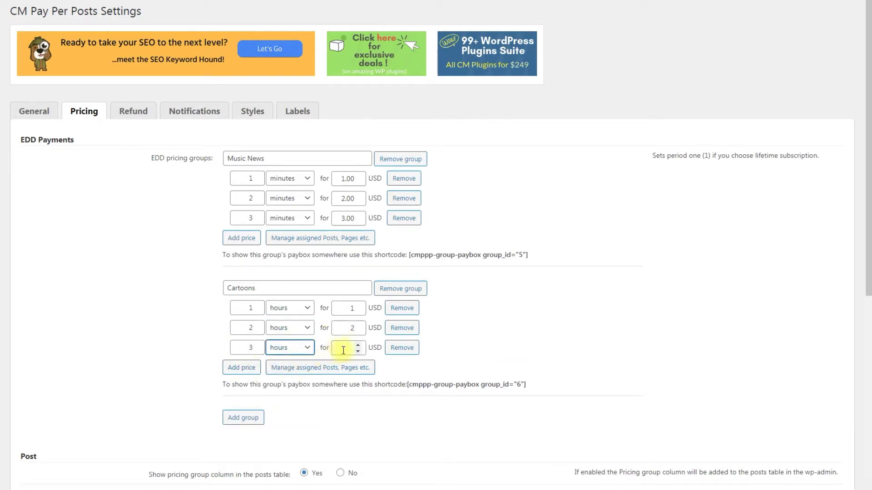
{"action": "type", "text": "3"}
{"action": "scroll", "coordinate": [474, 364], "scroll_direction": "down", "scroll_amount": 3}
{"action": "scroll", "coordinate": [474, 363], "scroll_direction": "down", "scroll_amount": 4}
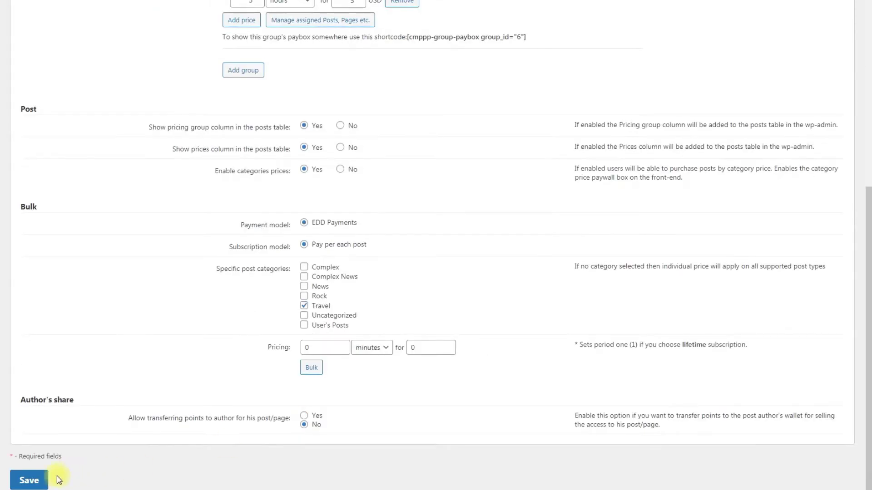
{"action": "left_click", "coordinate": [44, 482]}
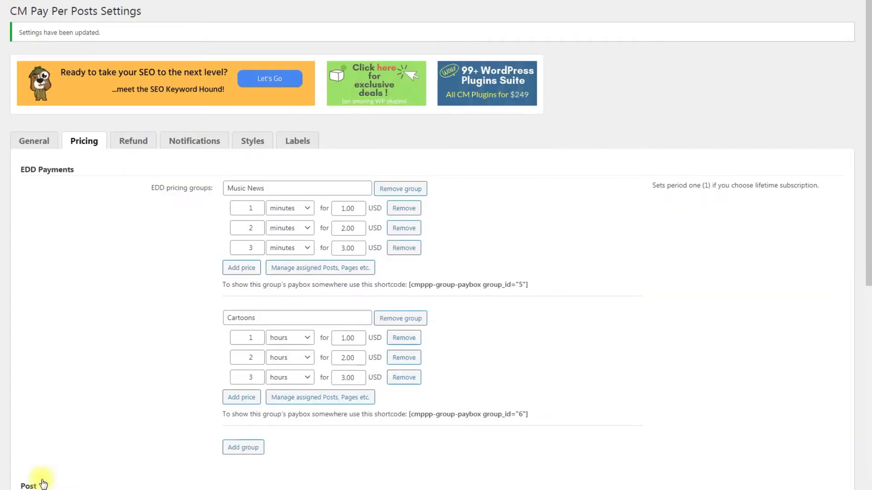
Step: Search 'horse' and 'over' to add BoJack Horseman and Over the Garden Wall to Cartoons
{"action": "left_click", "coordinate": [317, 401]}
{"action": "left_click", "coordinate": [292, 178]}
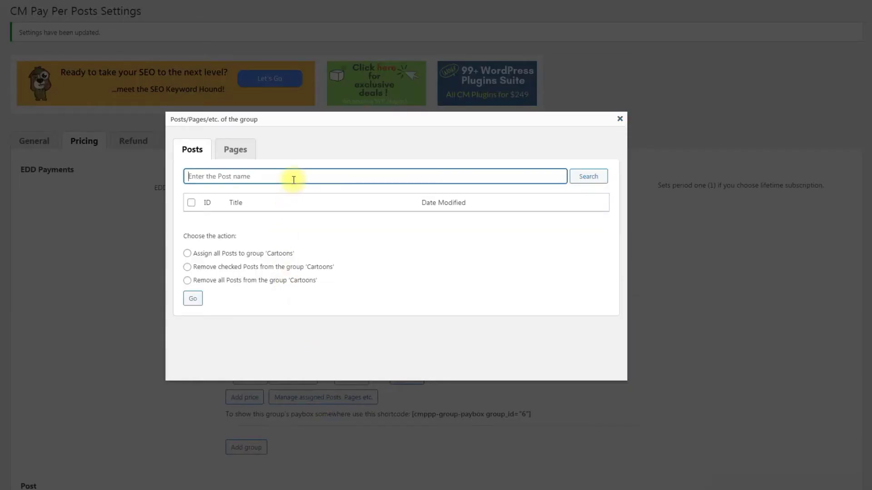
{"action": "type", "text": "horse"}
{"action": "left_click", "coordinate": [588, 177]}
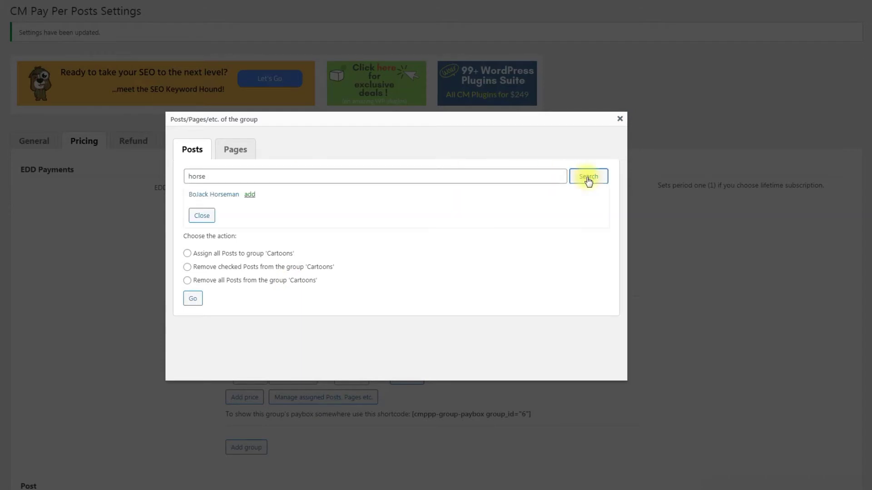
{"action": "left_click", "coordinate": [254, 180]}
{"action": "type", "text": "over"}
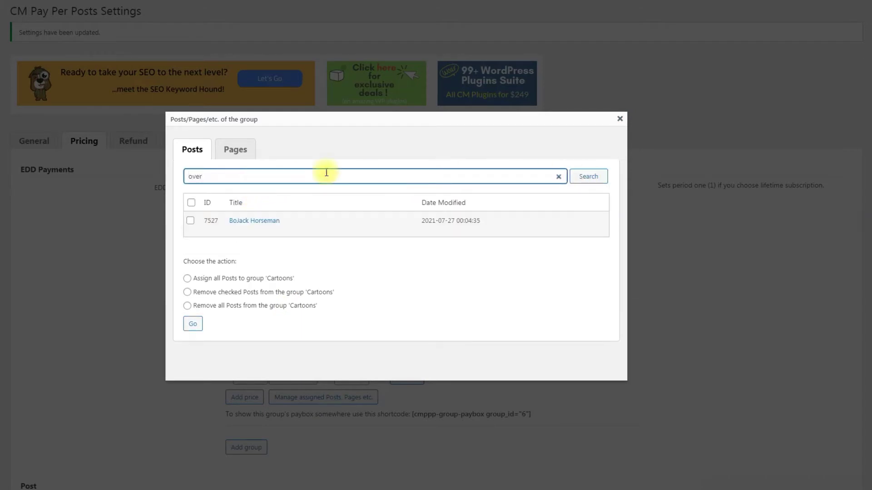
{"action": "left_click", "coordinate": [588, 177]}
{"action": "left_click", "coordinate": [261, 270]}
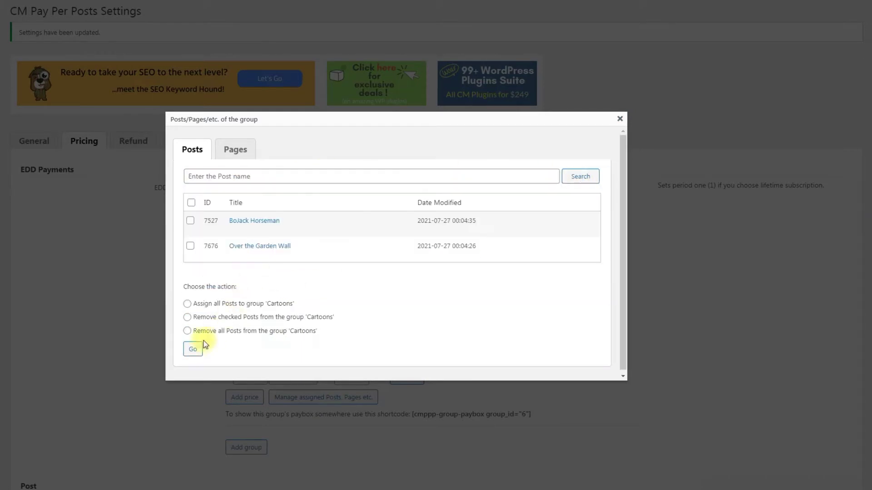
Step: Copy the Cartoons group_id="6" paybox shortcode into the Buy Subscriptions page and update it
{"action": "left_click", "coordinate": [619, 119]}
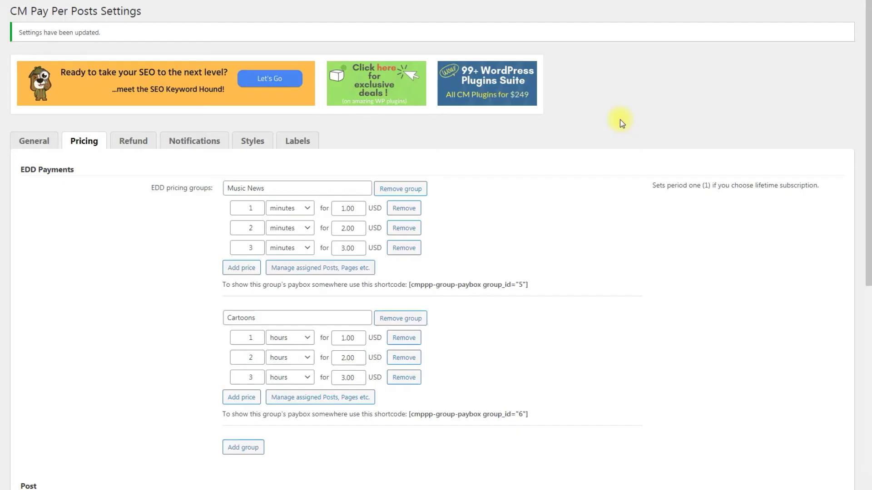
{"action": "left_click_drag", "start_coordinate": [528, 414], "coordinate": [410, 414]}
{"action": "right_click", "coordinate": [410, 414]}
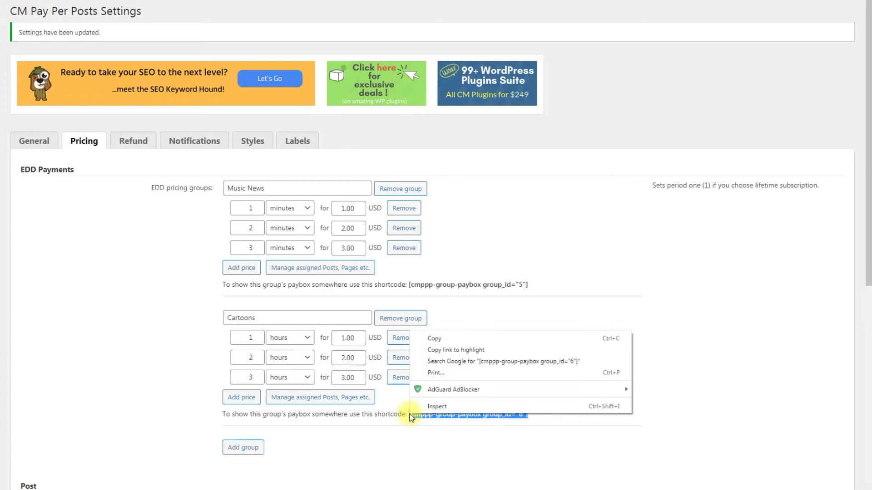
{"action": "left_click", "coordinate": [447, 339]}
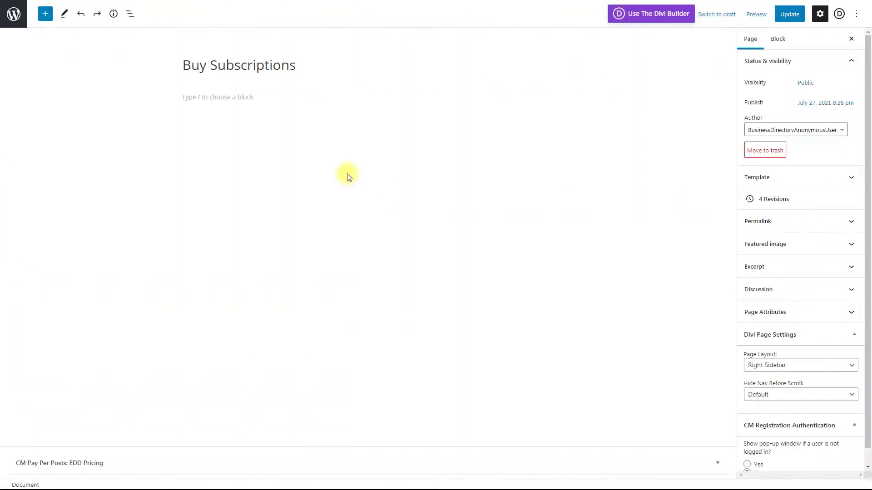
{"action": "left_click", "coordinate": [222, 97]}
{"action": "key", "text": "ctrl+v"}
{"action": "left_click", "coordinate": [214, 15]}
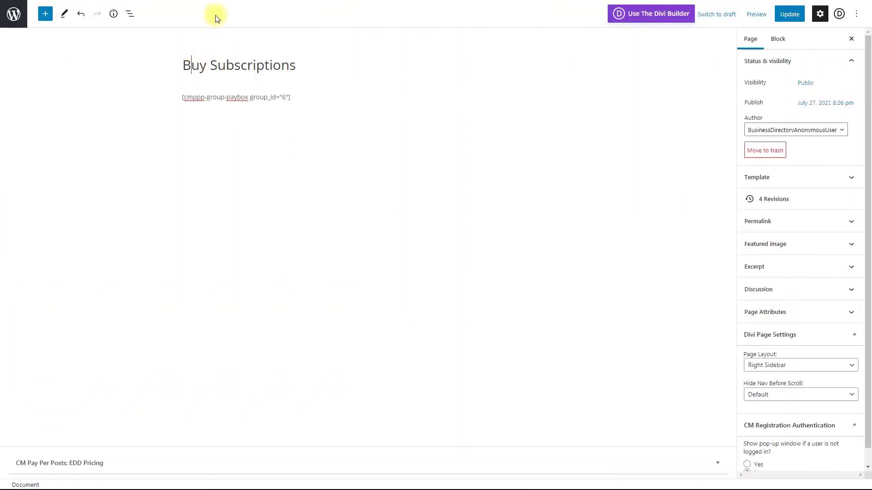
{"action": "left_click", "coordinate": [790, 15]}
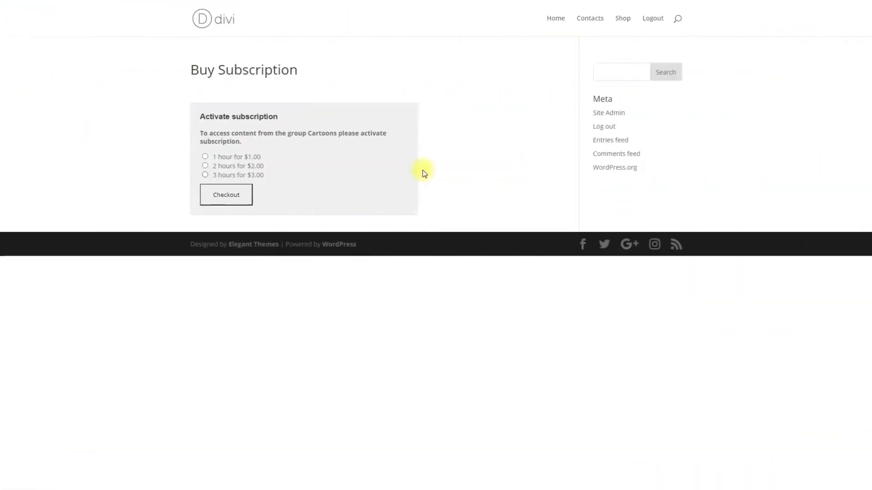
Step: Buy the '2 hours for $2.00' subscription through checkout and return to the page
{"action": "left_click", "coordinate": [205, 166]}
{"action": "left_click", "coordinate": [234, 200]}
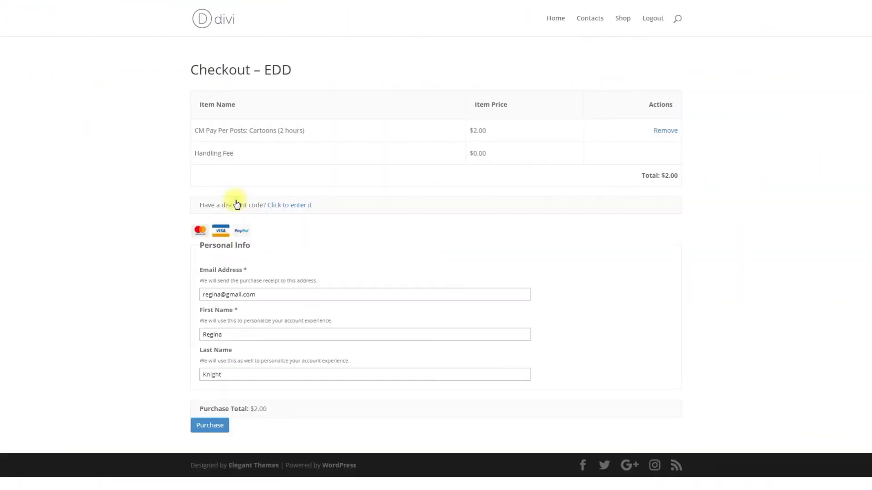
{"action": "left_click", "coordinate": [217, 430]}
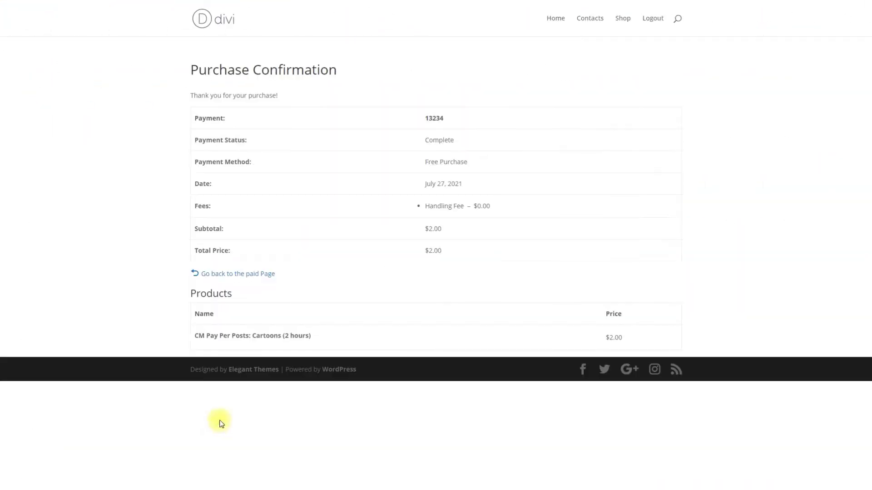
{"action": "left_click", "coordinate": [249, 275]}
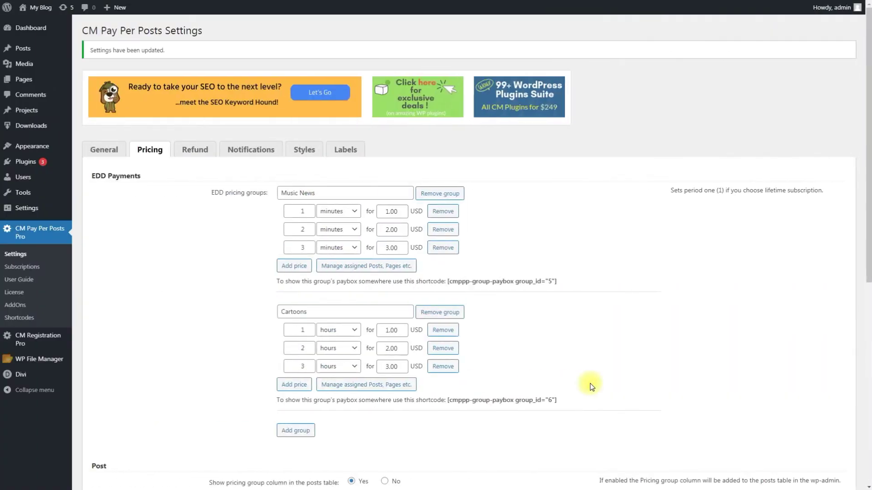
Step: Open the Adventure Time post for editing from the All Posts list
{"action": "mouse_move", "coordinate": [23, 47]}
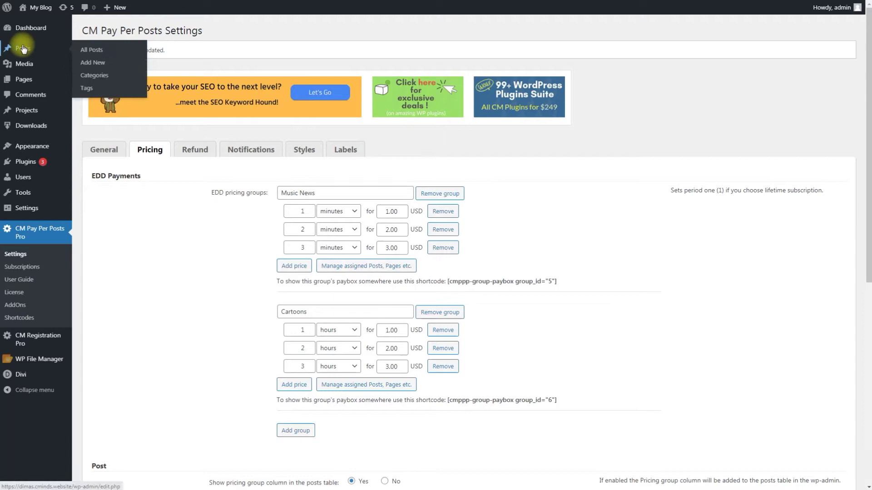
{"action": "left_click", "coordinate": [100, 50]}
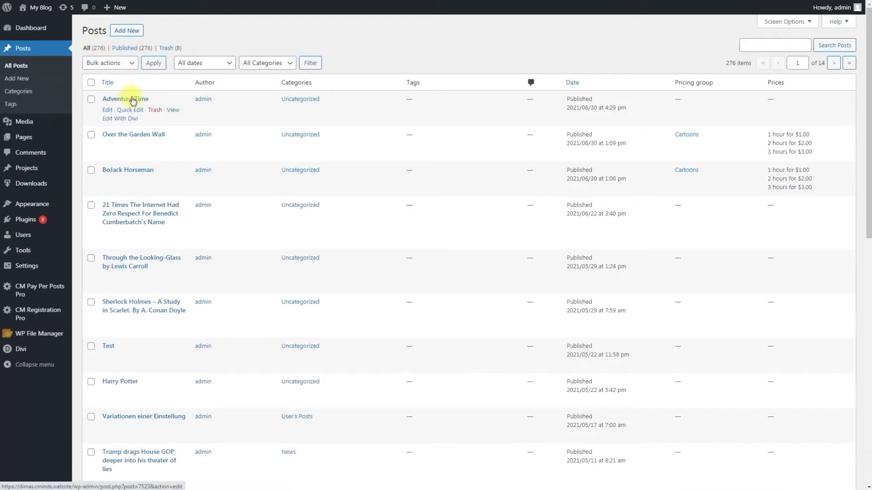
{"action": "left_click", "coordinate": [133, 101]}
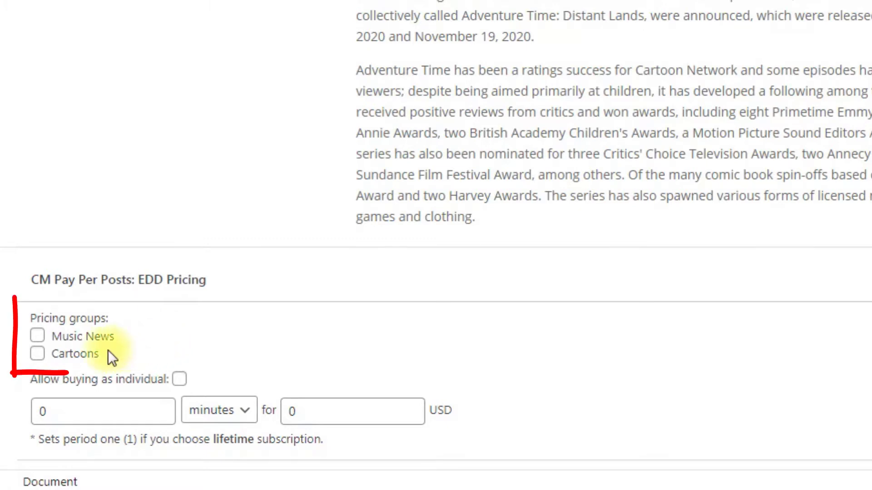
Step: Tick Cartoons and individual buying at 1 lifetime for 999 USD, then update the post
{"action": "left_click", "coordinate": [47, 357]}
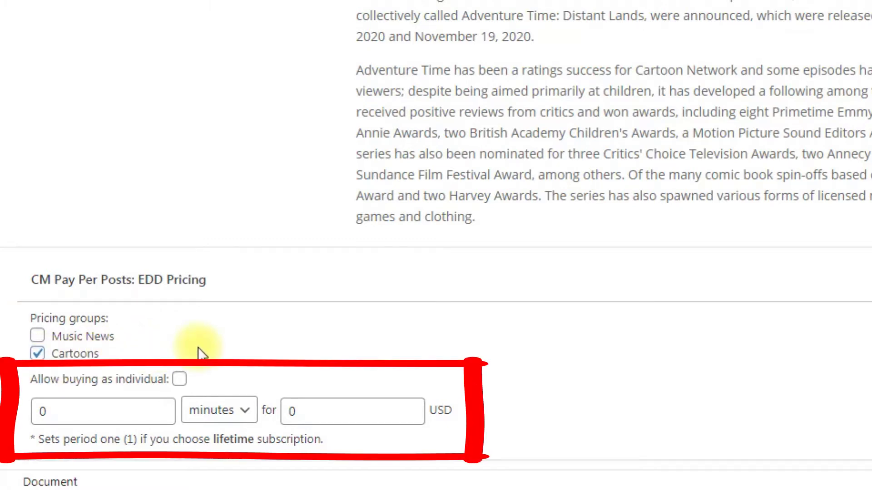
{"action": "left_click", "coordinate": [179, 379]}
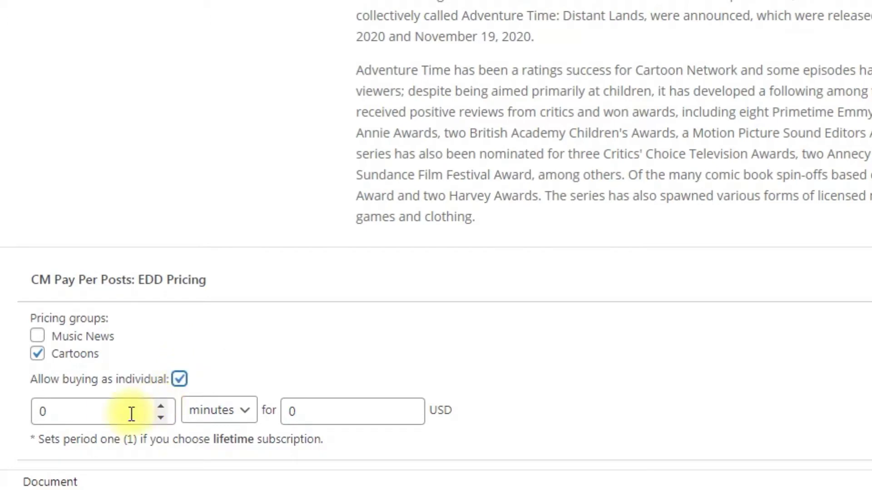
{"action": "left_click", "coordinate": [160, 406]}
{"action": "left_click", "coordinate": [214, 416]}
{"action": "left_click", "coordinate": [220, 389]}
{"action": "left_click", "coordinate": [301, 410]}
{"action": "left_click_drag", "start_coordinate": [301, 411], "coordinate": [273, 410]}
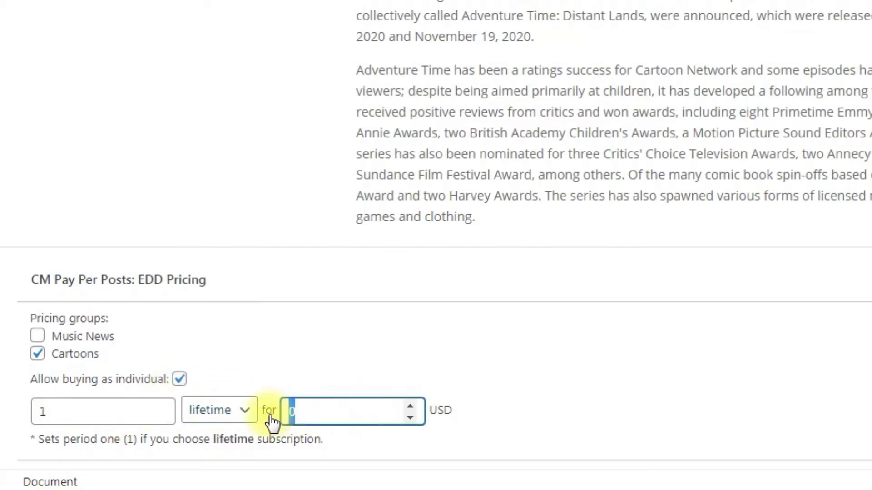
{"action": "type", "text": "999"}
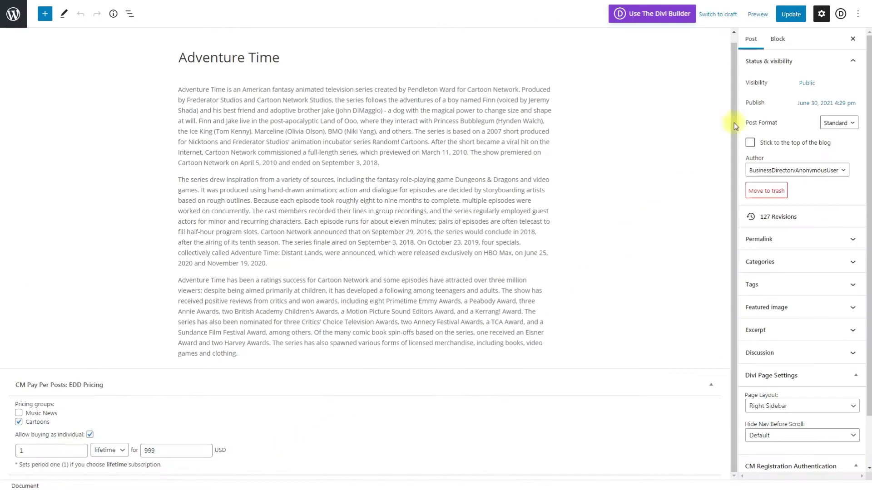
{"action": "left_click", "coordinate": [793, 15]}
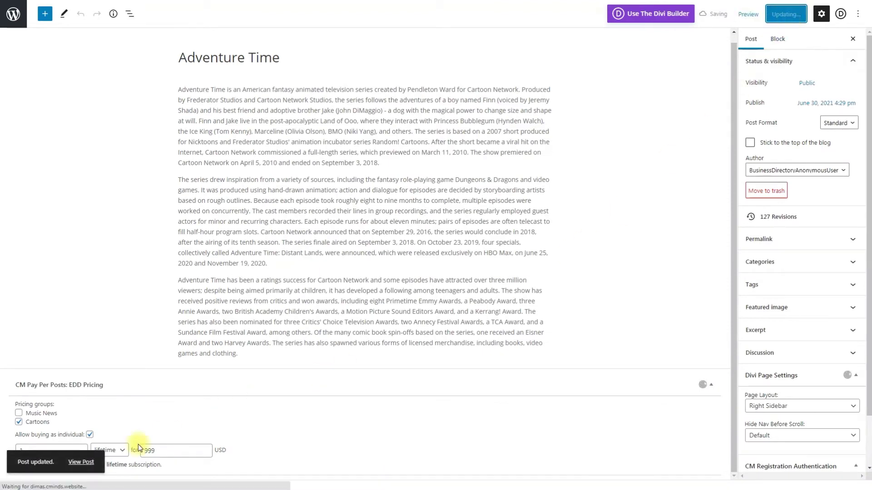
Step: View Adventure Time, buy '1 hour for $1.00' via checkout, and go back to the post
{"action": "left_click", "coordinate": [77, 464]}
{"action": "left_click", "coordinate": [202, 268]}
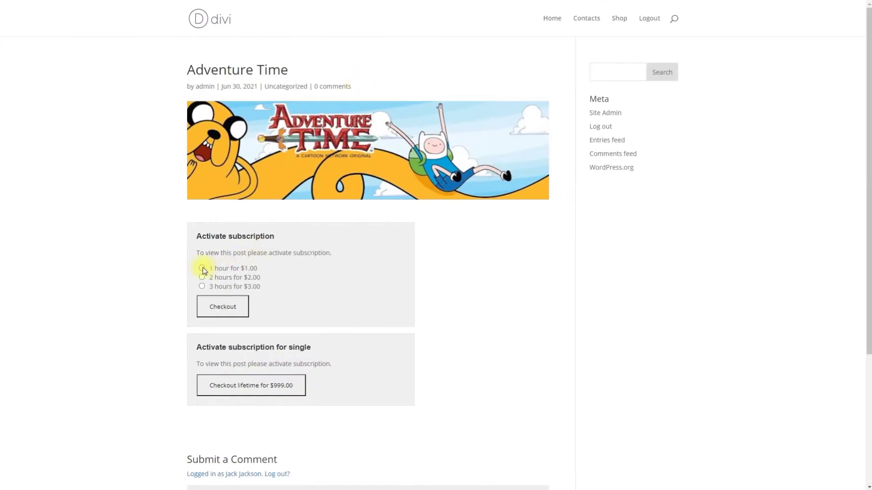
{"action": "left_click", "coordinate": [226, 307]}
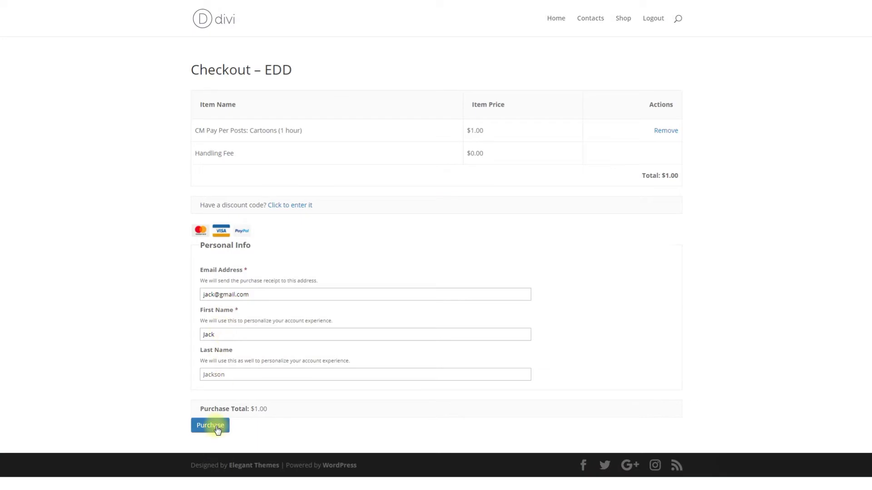
{"action": "left_click", "coordinate": [216, 426]}
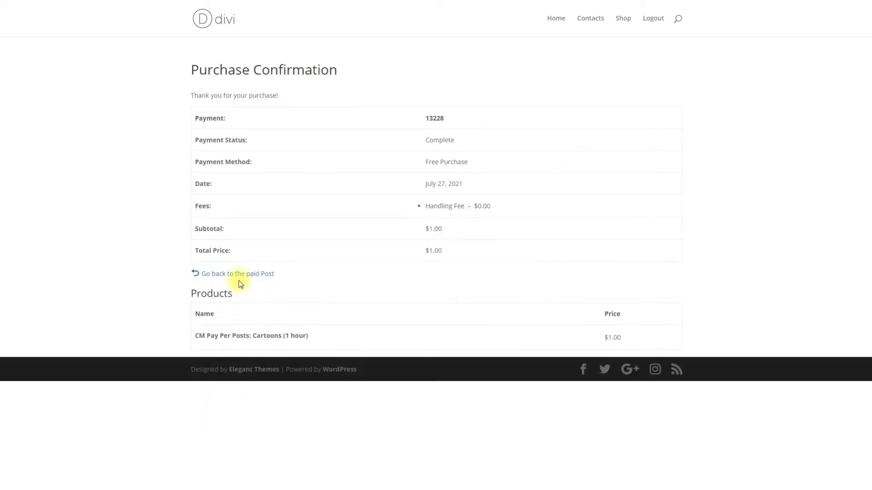
{"action": "left_click", "coordinate": [238, 274]}
{"action": "scroll", "coordinate": [240, 278], "scroll_direction": "down", "scroll_amount": 5}
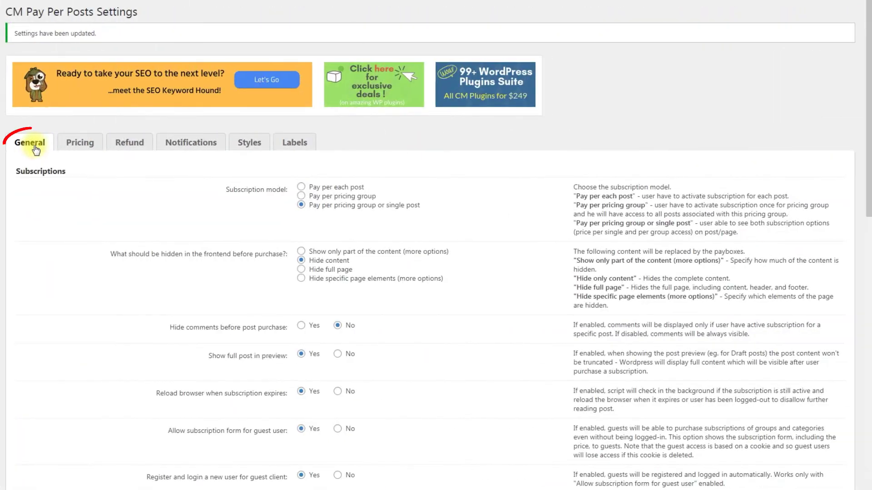
Step: Enlarge the General tab's search engine User-Agent textarea so every crawler entry is visible
{"action": "scroll", "coordinate": [54, 217], "scroll_direction": "down", "scroll_amount": 10}
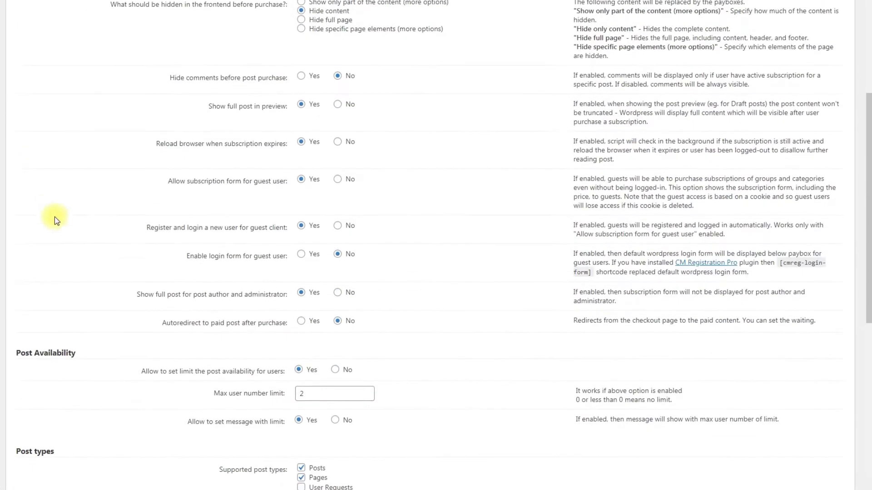
{"action": "scroll", "coordinate": [93, 253], "scroll_direction": "down", "scroll_amount": 4}
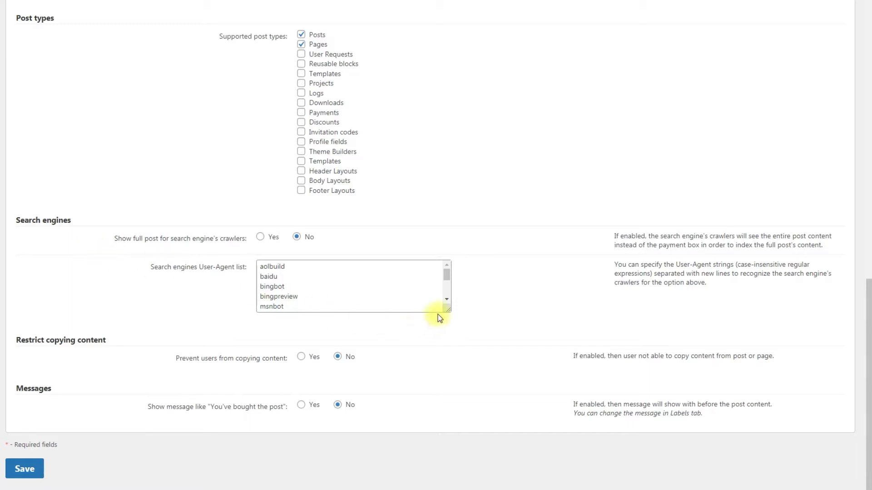
{"action": "left_click_drag", "start_coordinate": [447, 310], "coordinate": [445, 396]}
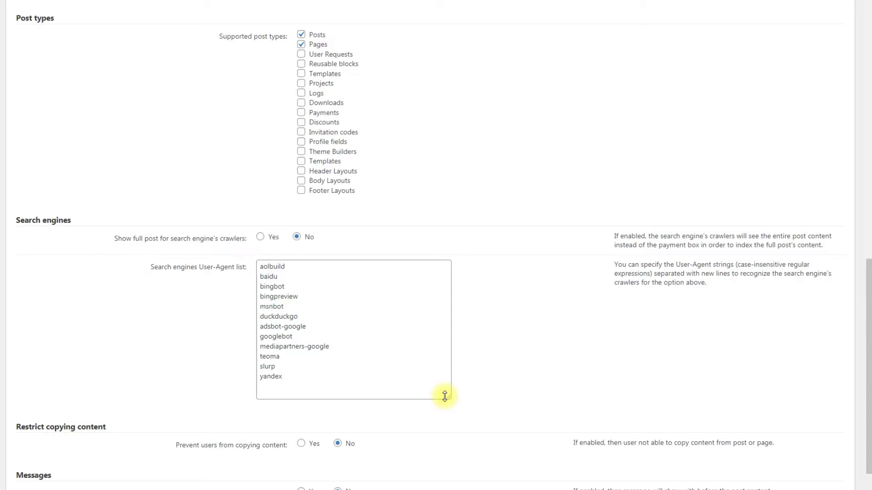
{"action": "scroll", "coordinate": [488, 342], "scroll_direction": "up", "scroll_amount": 20}
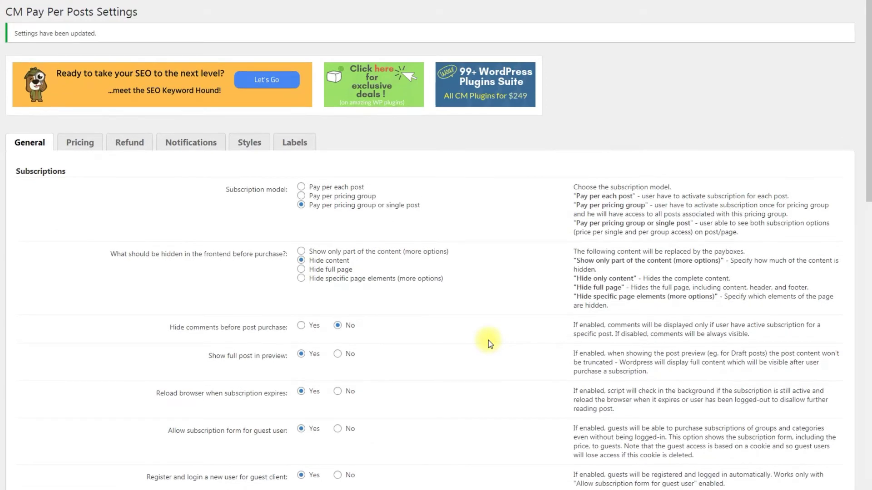
{"action": "scroll", "coordinate": [489, 340], "scroll_direction": "down", "scroll_amount": 3}
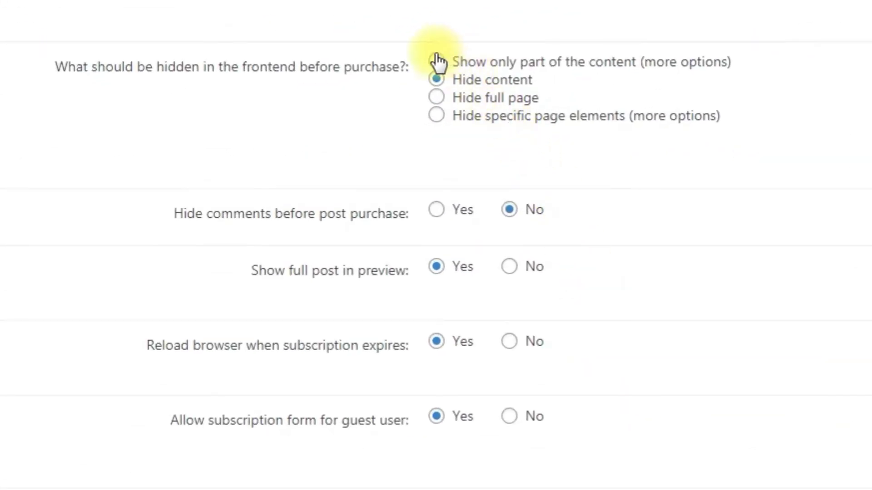
Step: Try each pre-purchase hiding option (part of content, full page, specific page elements), ending on hiding post content
{"action": "left_click", "coordinate": [436, 61]}
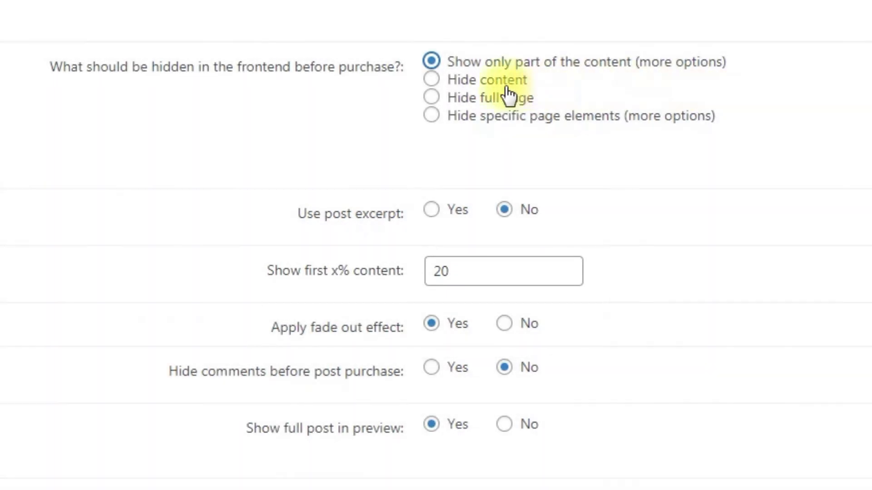
{"action": "left_click", "coordinate": [472, 85]}
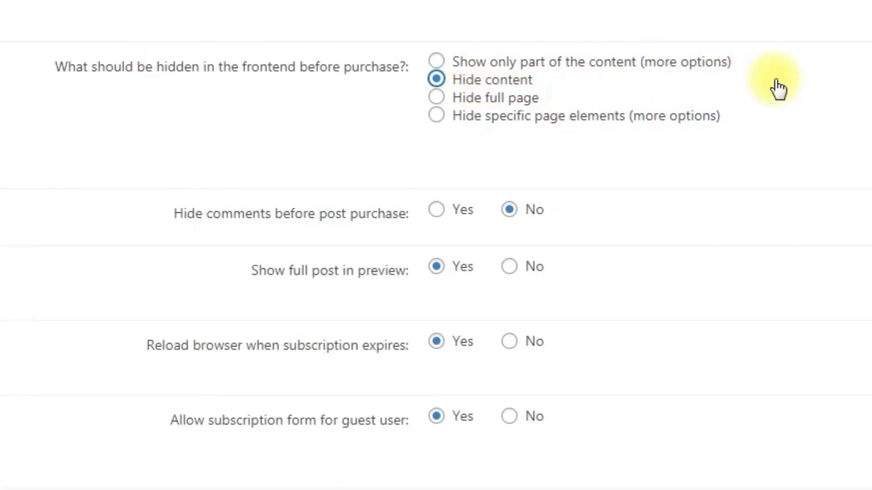
{"action": "left_click", "coordinate": [523, 100]}
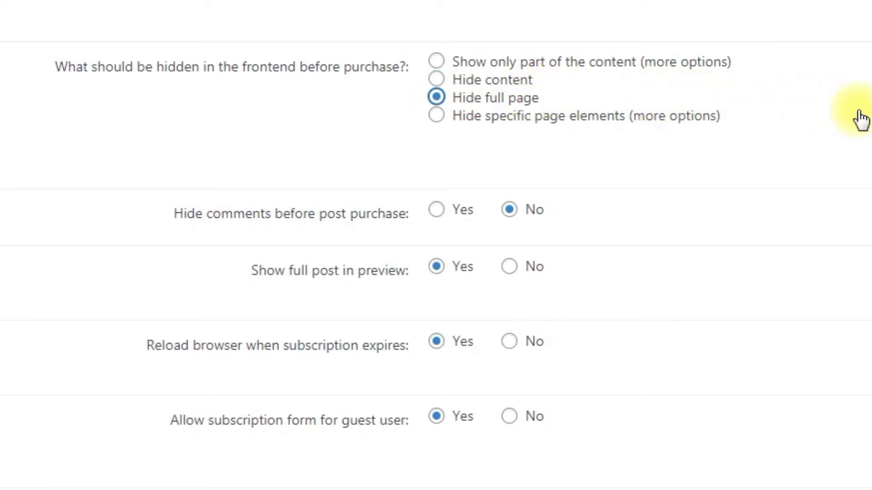
{"action": "left_click", "coordinate": [660, 118]}
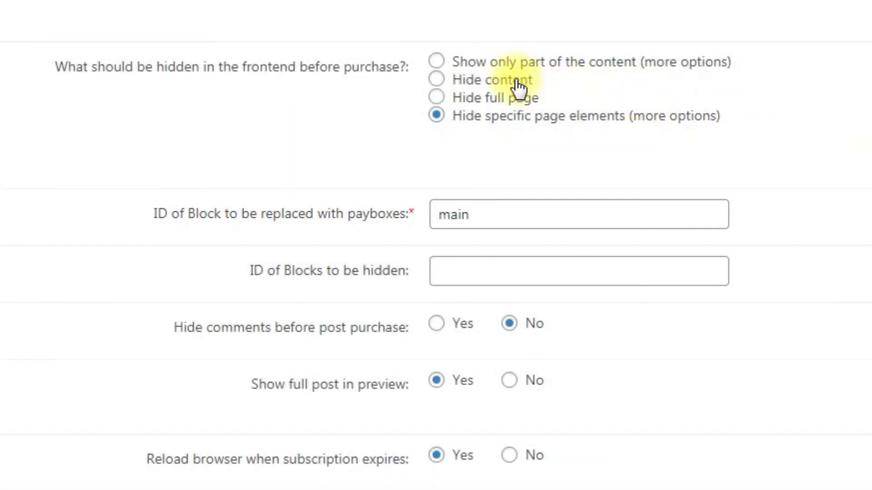
{"action": "left_click", "coordinate": [519, 86]}
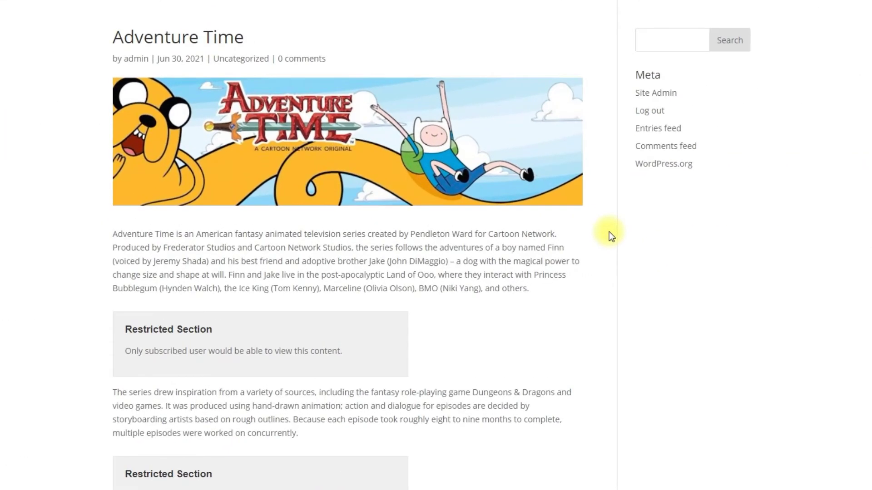
Step: Scroll down the Adventure Time post to the 1–3 hour Cartoons and $999.00 lifetime payboxes
{"action": "scroll", "coordinate": [570, 223], "scroll_direction": "down", "scroll_amount": 4}
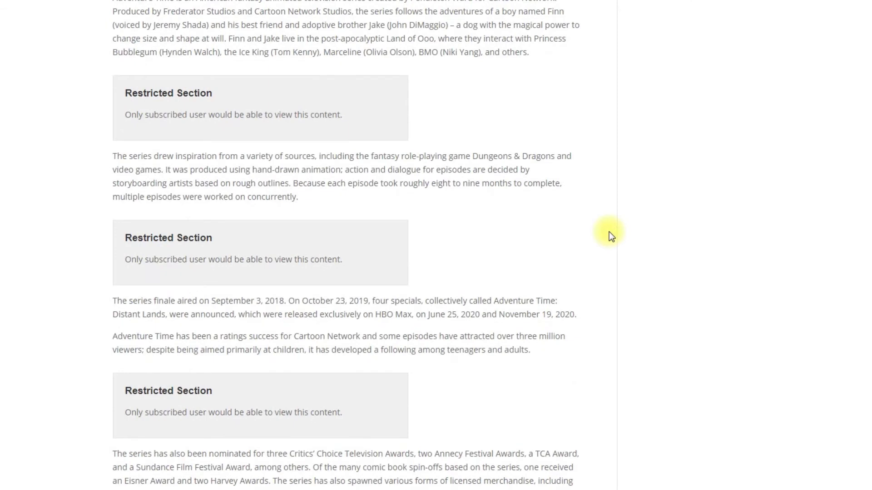
{"action": "scroll", "coordinate": [609, 231], "scroll_direction": "down", "scroll_amount": 6}
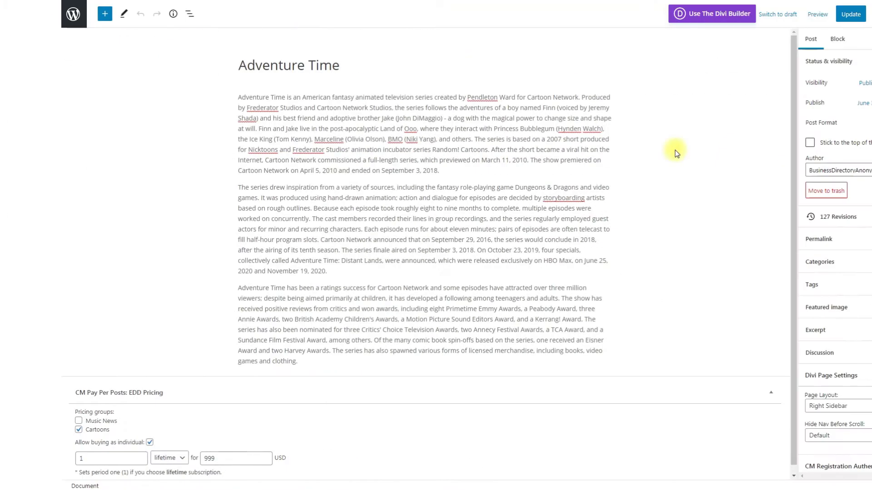
Step: Wrap the passage from 'The series' to 'September 3, 2018.' in [cmppp_restricted] shortcodes
{"action": "left_click", "coordinate": [472, 139]}
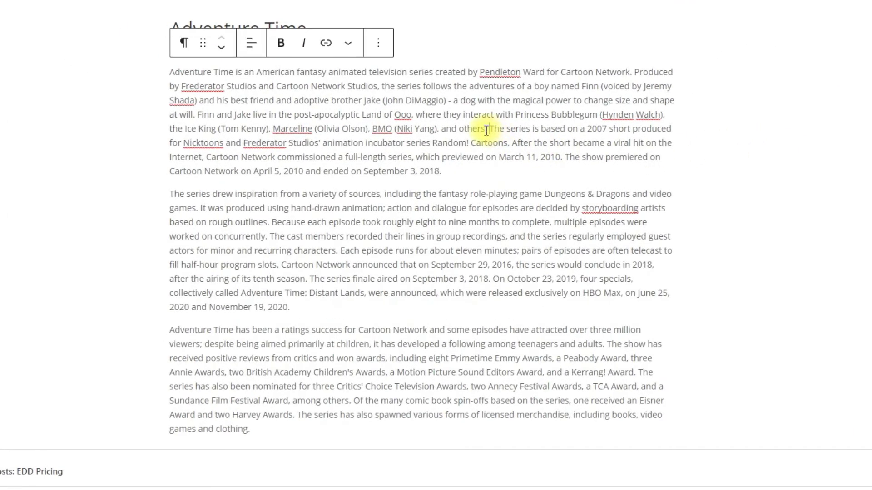
{"action": "key", "text": "Return"}
{"action": "type", "text": "[cmppp_restricted]"}
{"action": "left_click", "coordinate": [249, 194]}
{"action": "type", "text": "[cmppp_restricted]"}
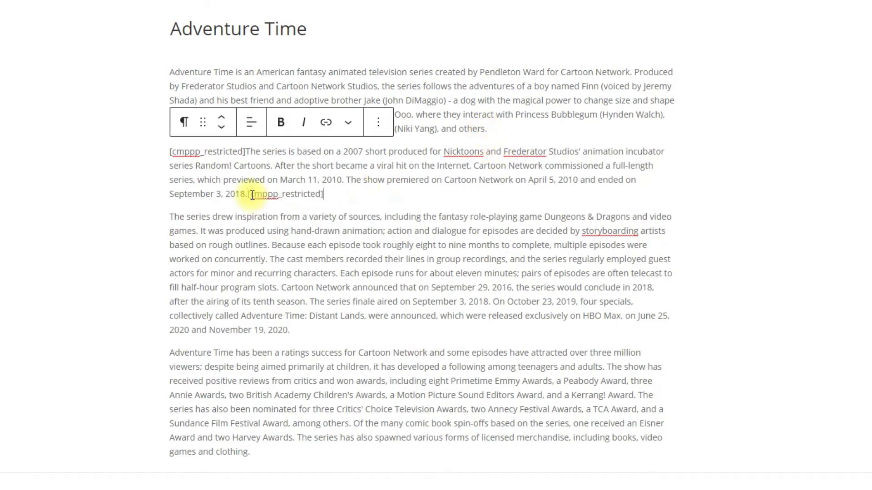
Step: Wrap the passage after 'concurrently.' through 'tenth season.' in [cmppp_restricted] and [/cmppp_restricted]
{"action": "left_click", "coordinate": [268, 259]}
{"action": "key", "text": "Return"}
{"action": "type", "text": "[cmppp_restricted]"}
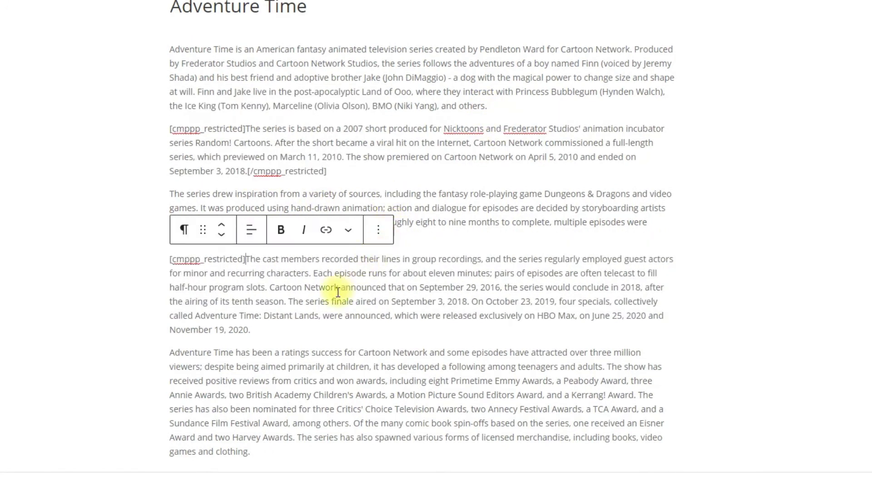
{"action": "left_click", "coordinate": [290, 302]}
{"action": "key", "text": "Return"}
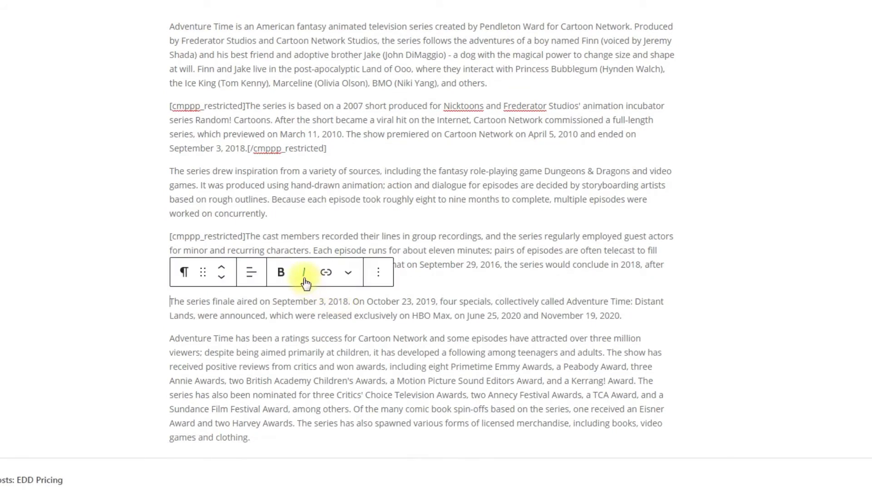
{"action": "left_click", "coordinate": [407, 279]}
{"action": "type", "text": "[cmppp_restricted]"}
{"action": "left_click", "coordinate": [293, 278]}
{"action": "type", "text": "/"}
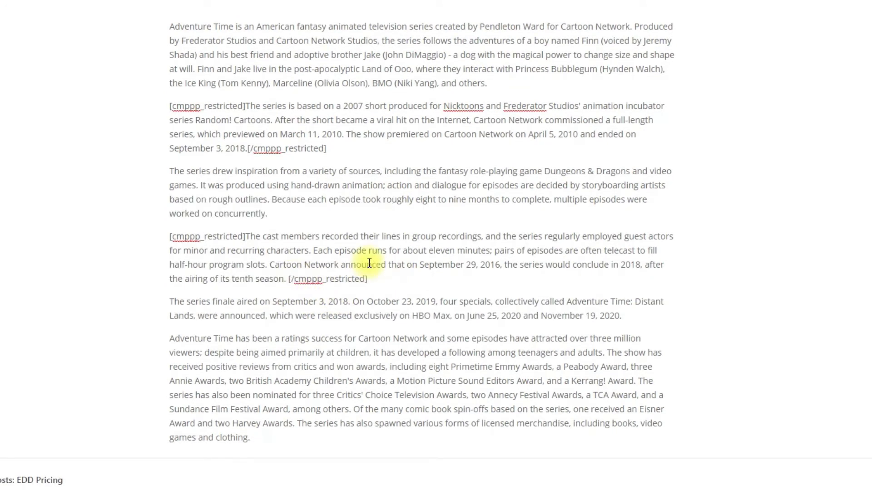
Step: Wrap the passage from 'The show has' to 'Kerrang! Award.' in restricted shortcodes and update the post
{"action": "left_click", "coordinate": [605, 353]}
{"action": "key", "text": "Return"}
{"action": "scroll", "coordinate": [648, 334], "scroll_direction": "up", "scroll_amount": 1}
{"action": "type", "text": "[cmppp_restricted]"}
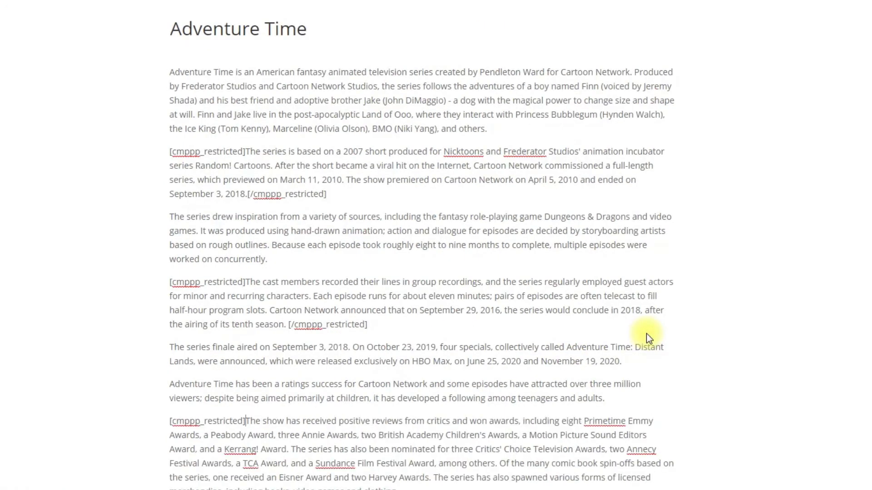
{"action": "left_click", "coordinate": [292, 449]}
{"action": "key", "text": "Return"}
{"action": "type", "text": "[cmppp_restricted]"}
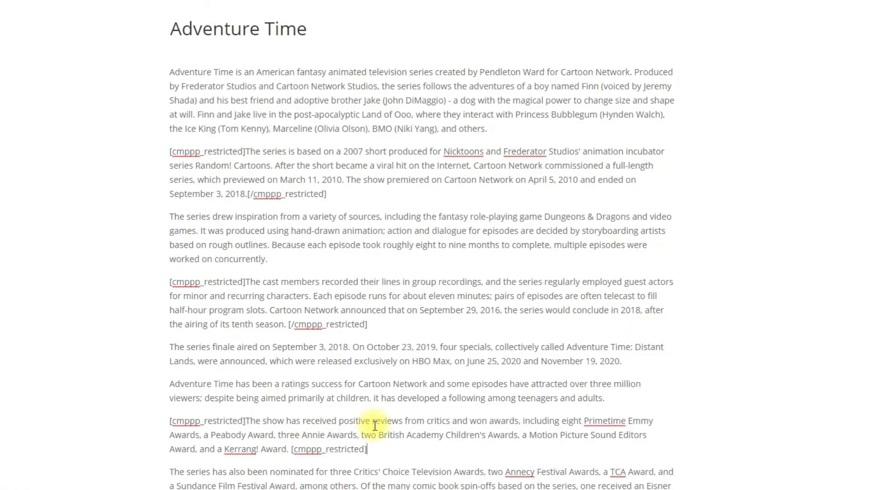
{"action": "left_click", "coordinate": [294, 449]}
{"action": "type", "text": "/"}
{"action": "left_click", "coordinate": [793, 12]}
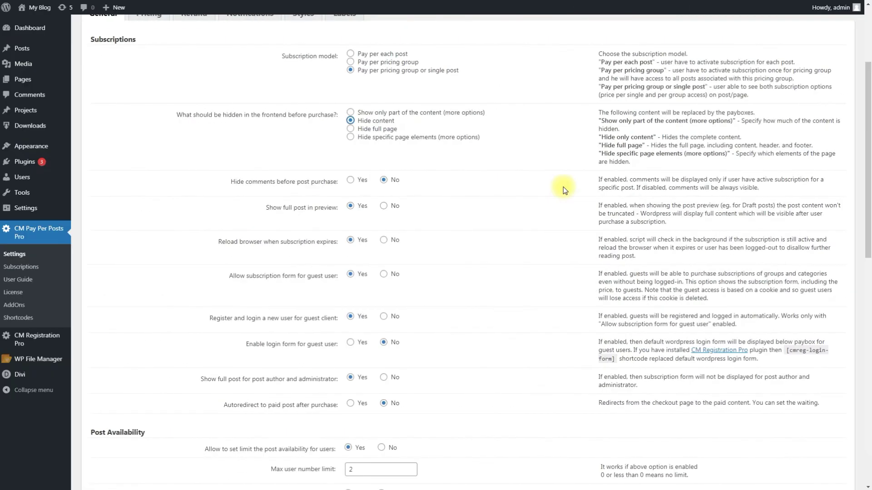
{"action": "scroll", "coordinate": [563, 187], "scroll_direction": "up", "scroll_amount": 3}
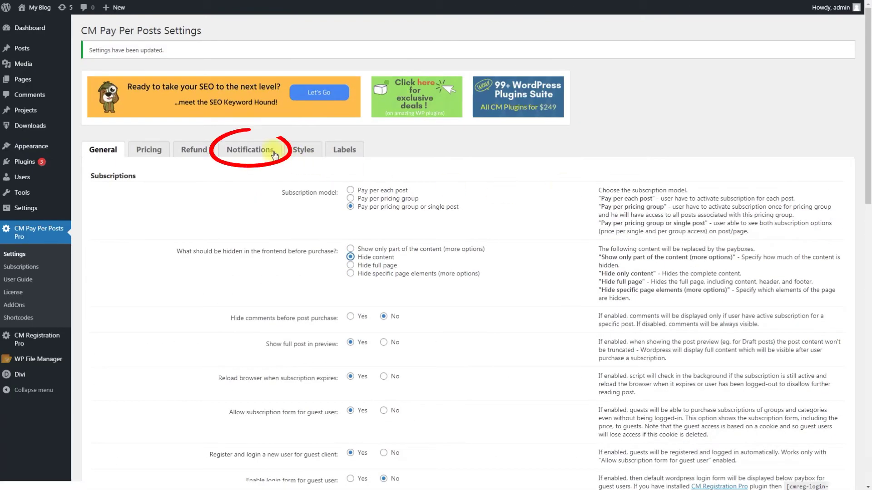
{"action": "left_click", "coordinate": [272, 153]}
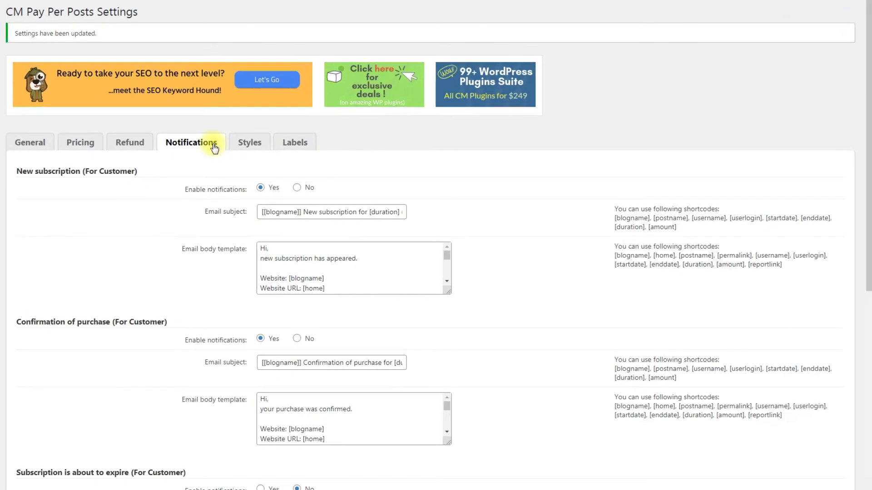
{"action": "scroll", "coordinate": [573, 207], "scroll_direction": "down", "scroll_amount": 5}
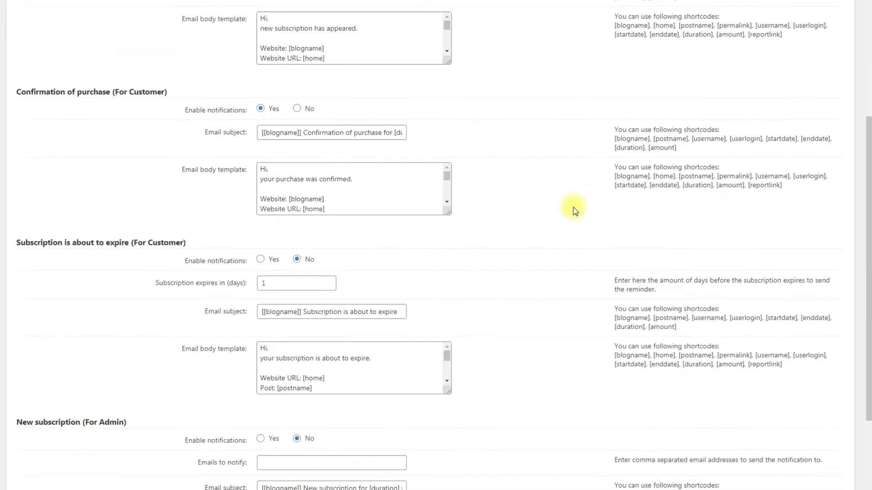
{"action": "scroll", "coordinate": [573, 207], "scroll_direction": "down", "scroll_amount": 3}
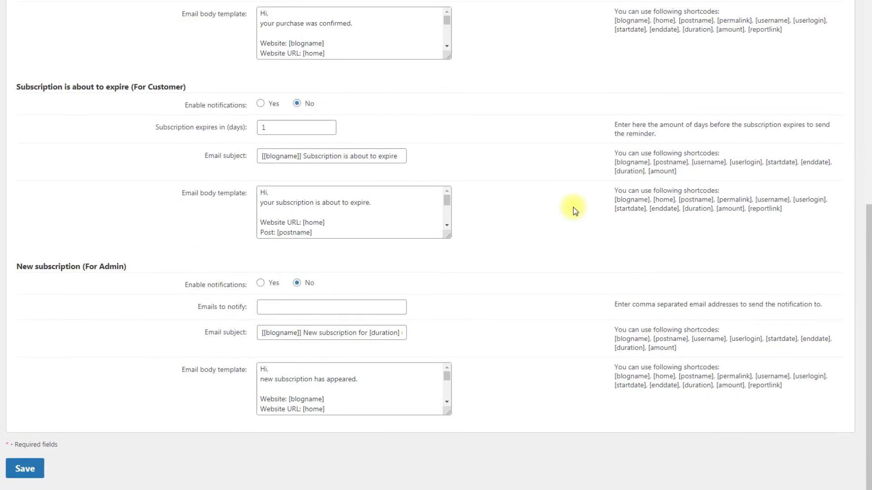
{"action": "scroll", "coordinate": [573, 207], "scroll_direction": "up", "scroll_amount": 8}
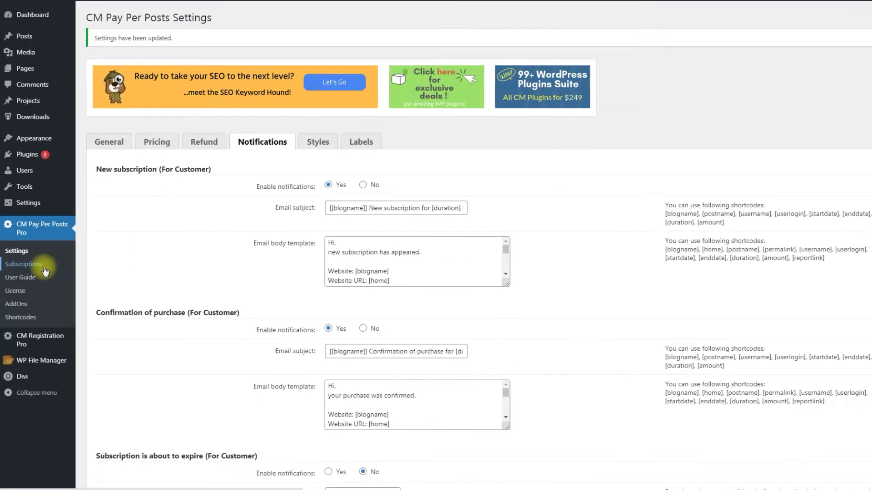
Step: Add a manual 6-hour subscription to the Adventure Time post for the selected existing user
{"action": "left_click", "coordinate": [44, 268]}
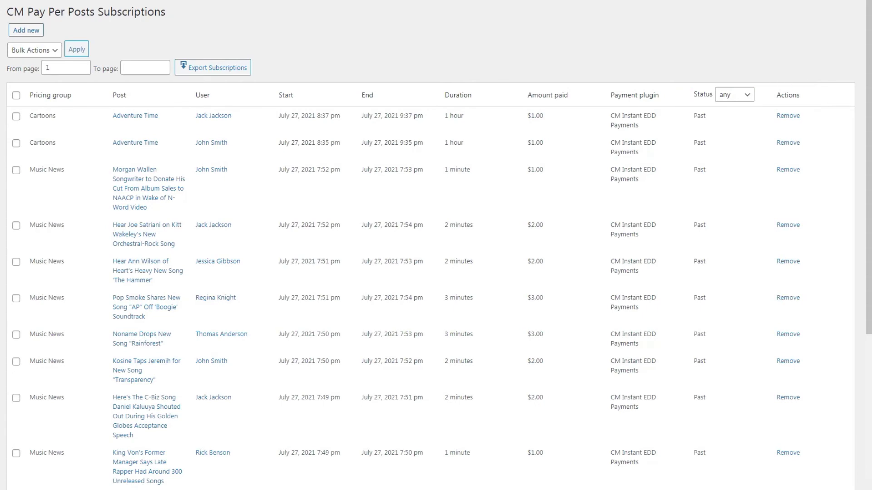
{"action": "left_click", "coordinate": [33, 31]}
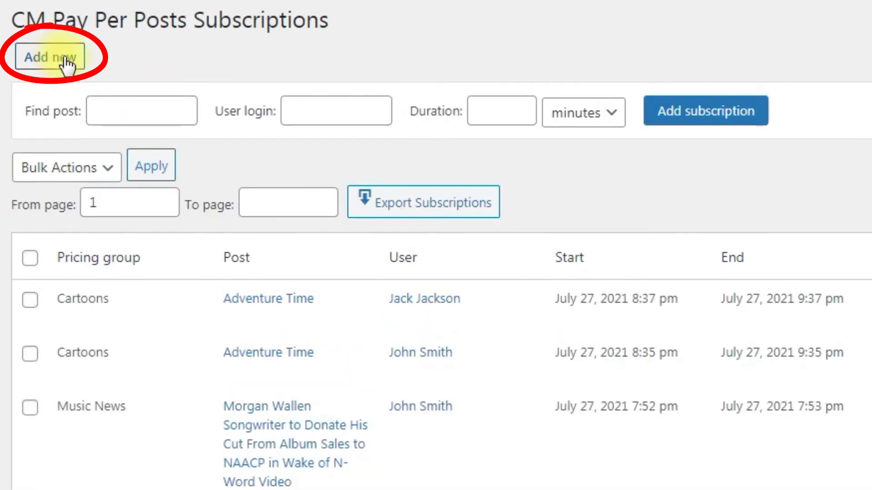
{"action": "left_click", "coordinate": [154, 112]}
{"action": "type", "text": "adventure"}
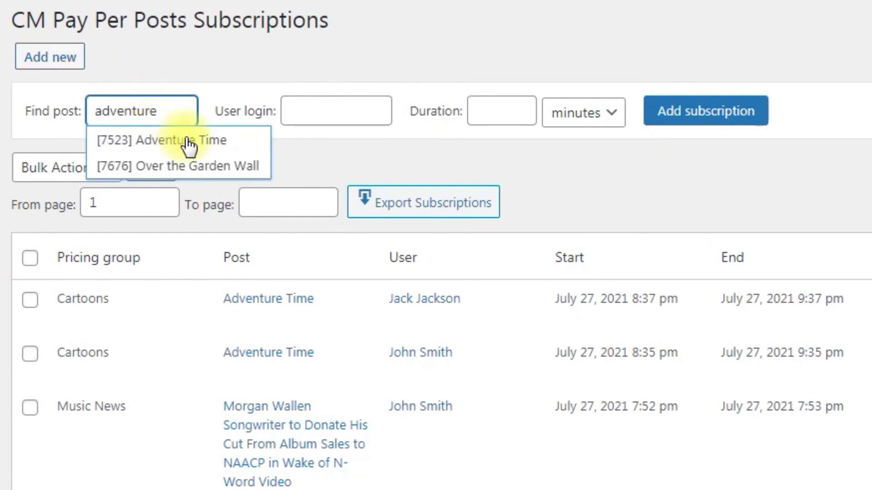
{"action": "left_click", "coordinate": [189, 141]}
{"action": "left_click", "coordinate": [365, 116]}
{"action": "type", "text": "jack"}
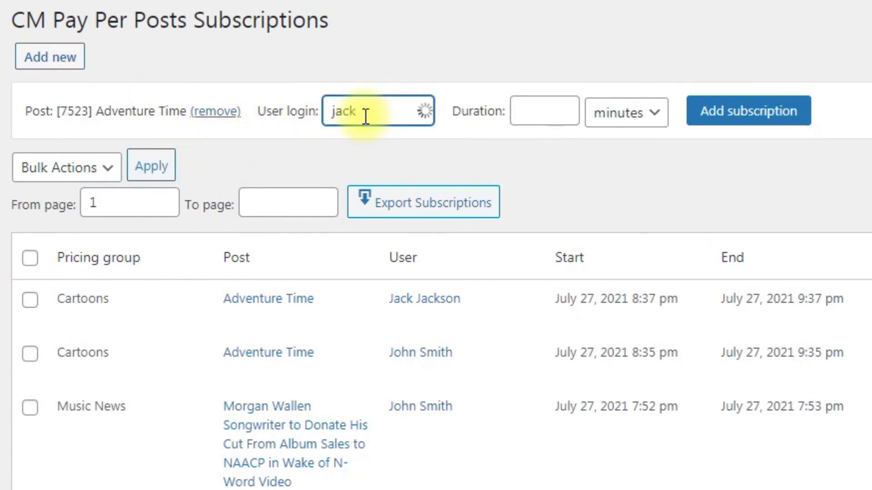
{"action": "left_click", "coordinate": [383, 140]}
{"action": "left_click", "coordinate": [547, 116]}
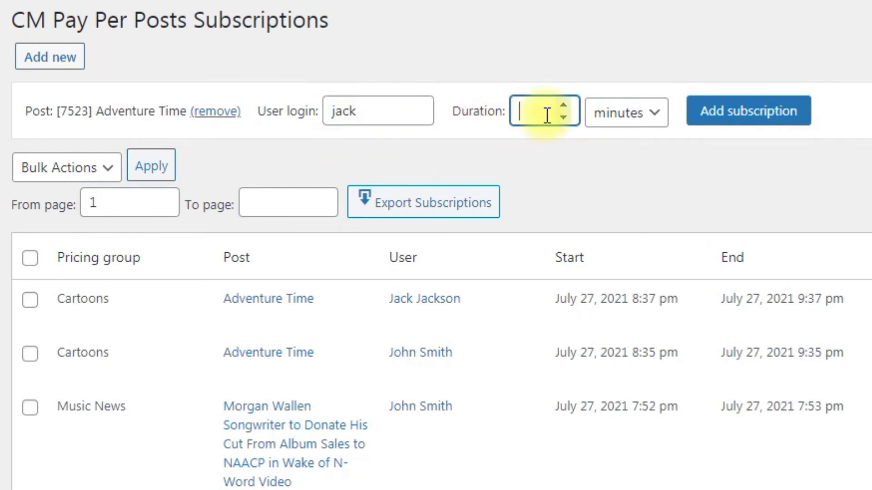
{"action": "type", "text": "6"}
{"action": "left_click", "coordinate": [638, 114]}
{"action": "left_click", "coordinate": [636, 156]}
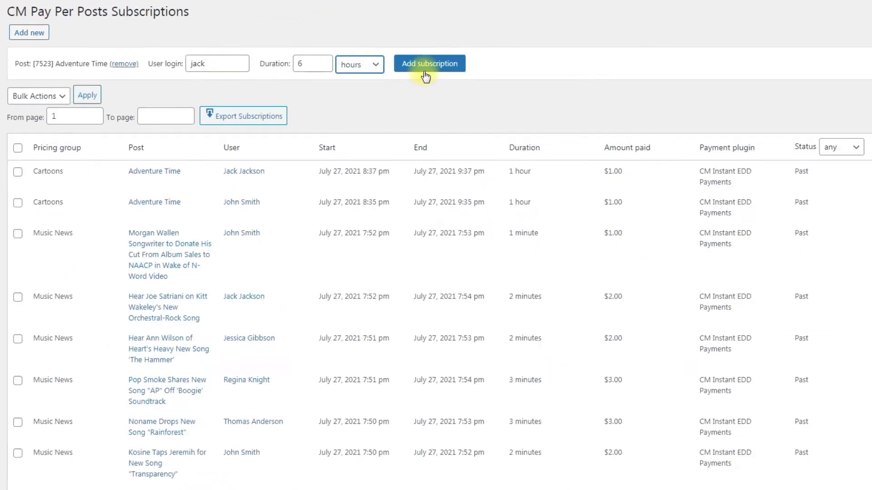
{"action": "left_click", "coordinate": [743, 116]}
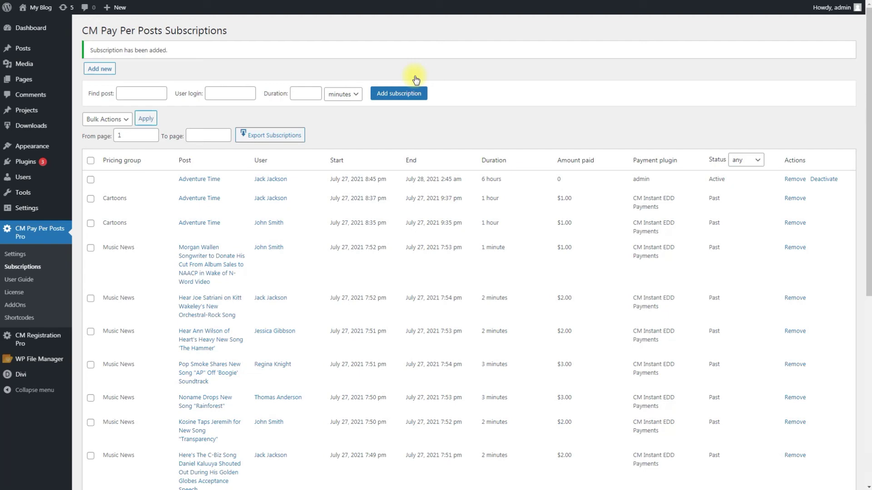
Step: Open CM Pay Per Posts Settings and check that Posts and Pages are the supported post types
{"action": "left_click", "coordinate": [45, 255]}
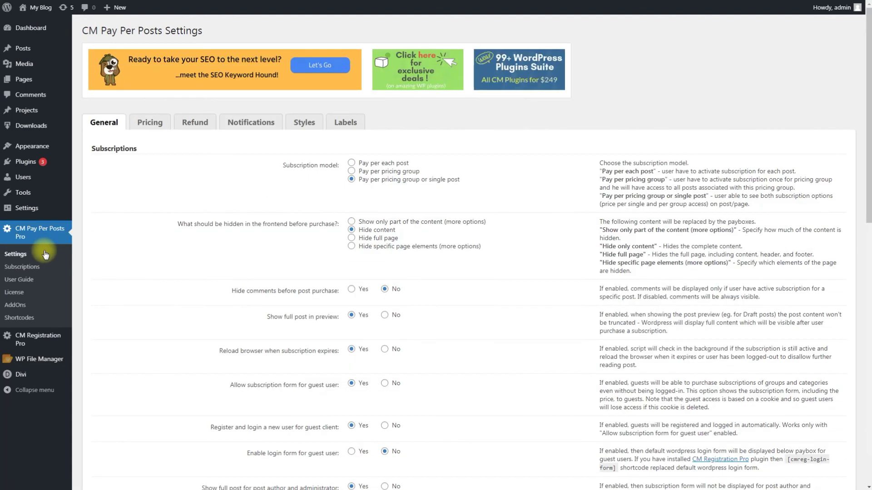
{"action": "scroll", "coordinate": [165, 240], "scroll_direction": "down", "scroll_amount": 6}
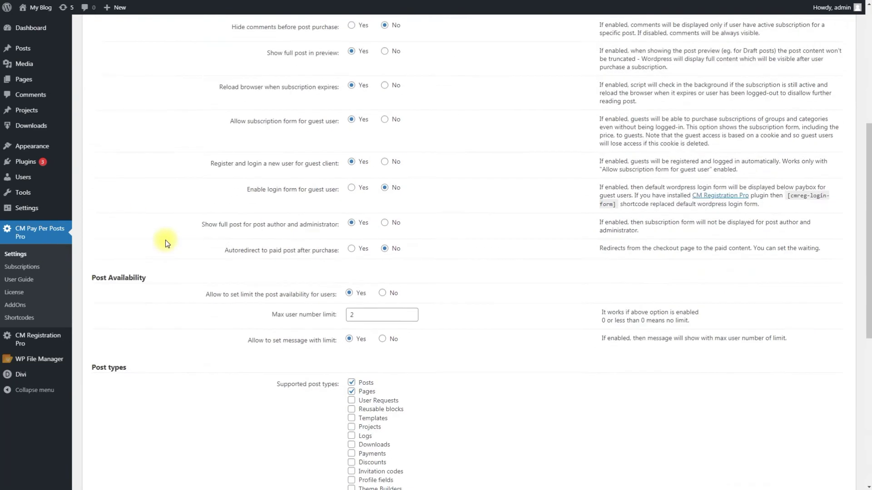
{"action": "scroll", "coordinate": [165, 239], "scroll_direction": "down", "scroll_amount": 5}
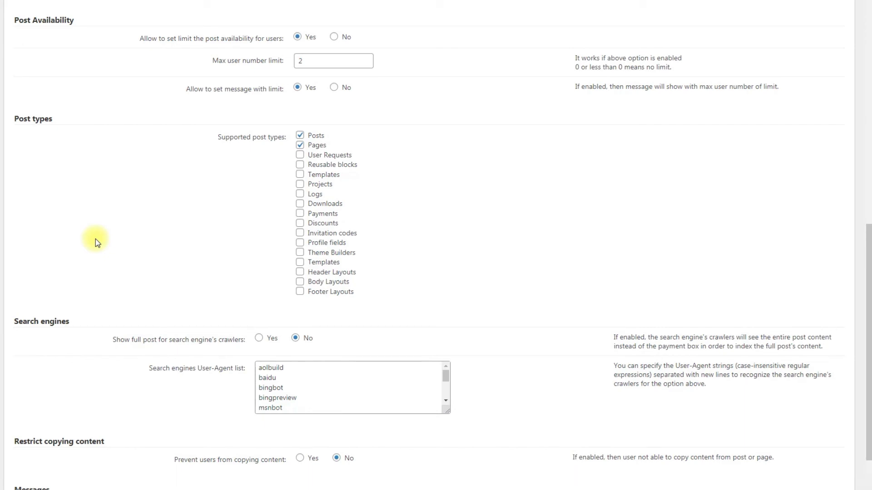
{"action": "scroll", "coordinate": [96, 239], "scroll_direction": "up", "scroll_amount": 12}
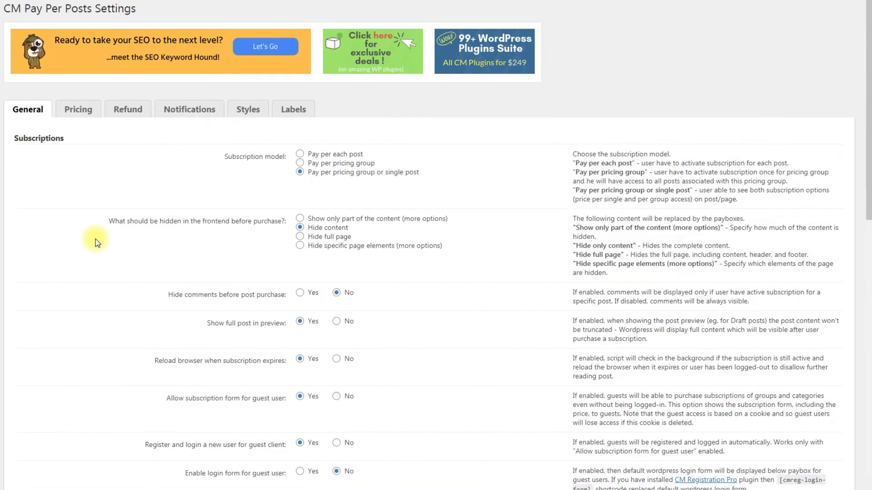
{"action": "left_click", "coordinate": [292, 112]}
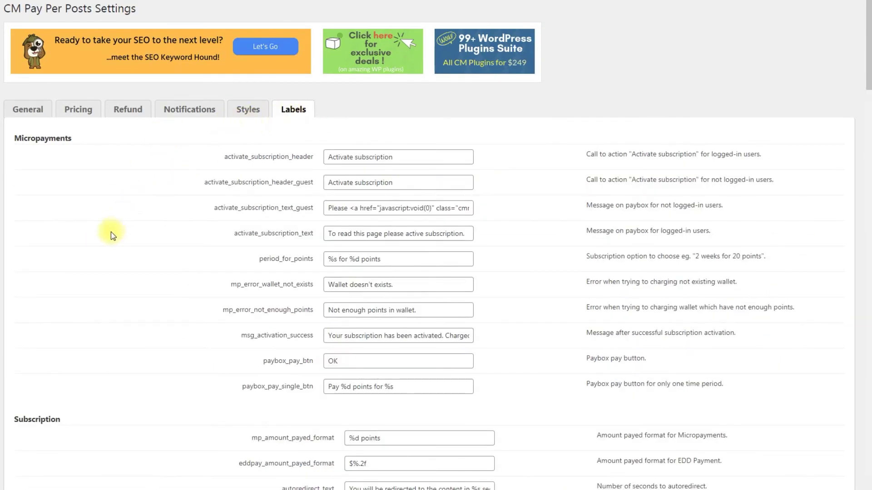
Step: Scroll through the Labels tab's paybox, refund, date and payment message texts
{"action": "scroll", "coordinate": [113, 236], "scroll_direction": "down", "scroll_amount": 5}
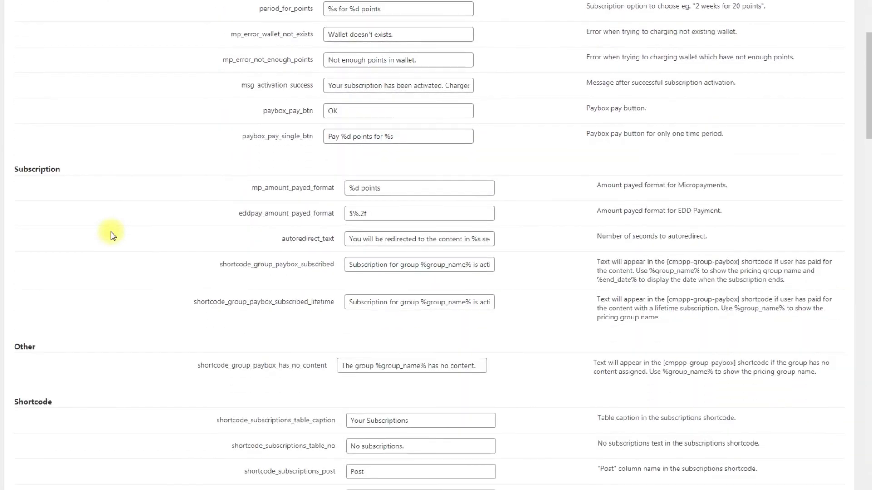
{"action": "scroll", "coordinate": [113, 235], "scroll_direction": "down", "scroll_amount": 14}
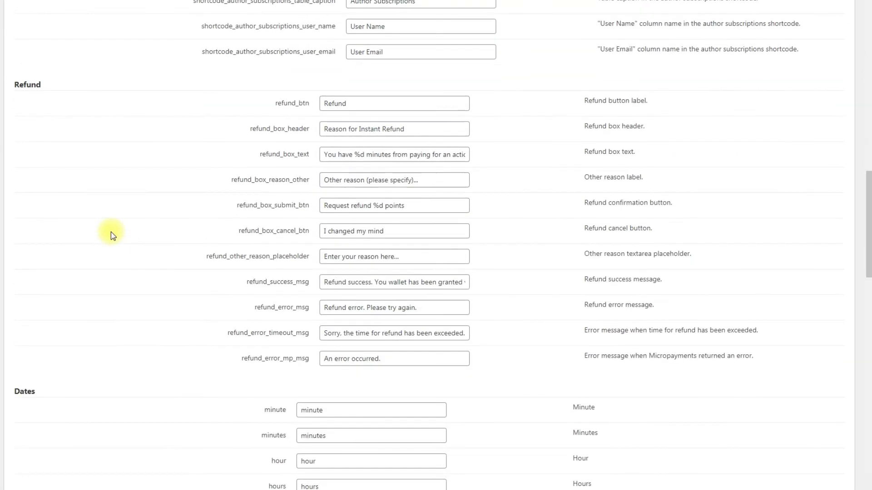
{"action": "scroll", "coordinate": [110, 232], "scroll_direction": "down", "scroll_amount": 15}
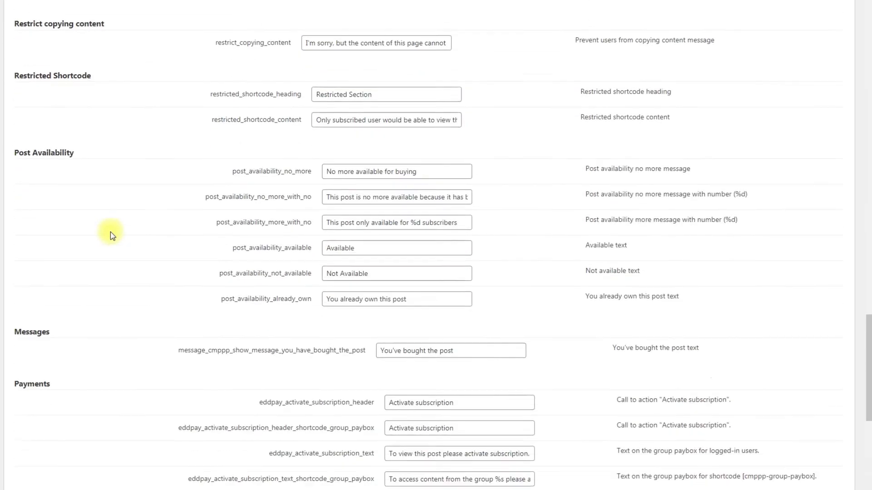
{"action": "scroll", "coordinate": [111, 232], "scroll_direction": "down", "scroll_amount": 8}
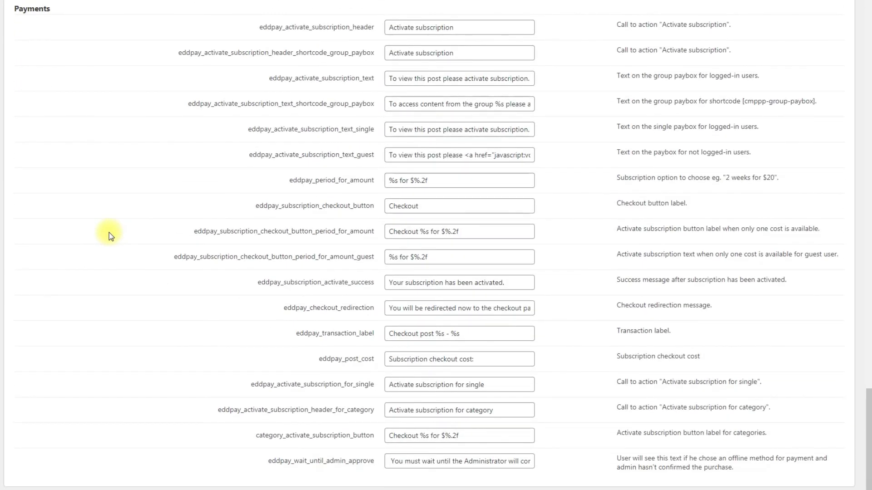
{"action": "middle_click", "coordinate": [109, 233]}
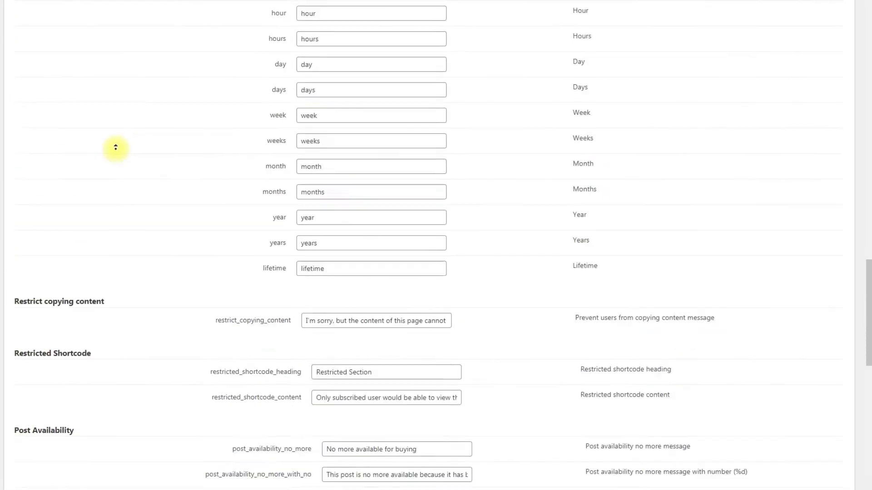
{"action": "left_click", "coordinate": [116, 151]}
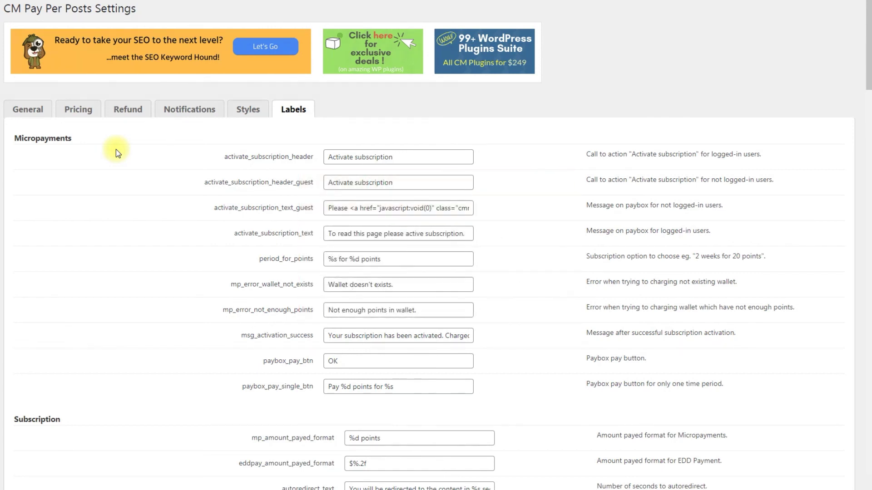
{"action": "left_click", "coordinate": [35, 114]}
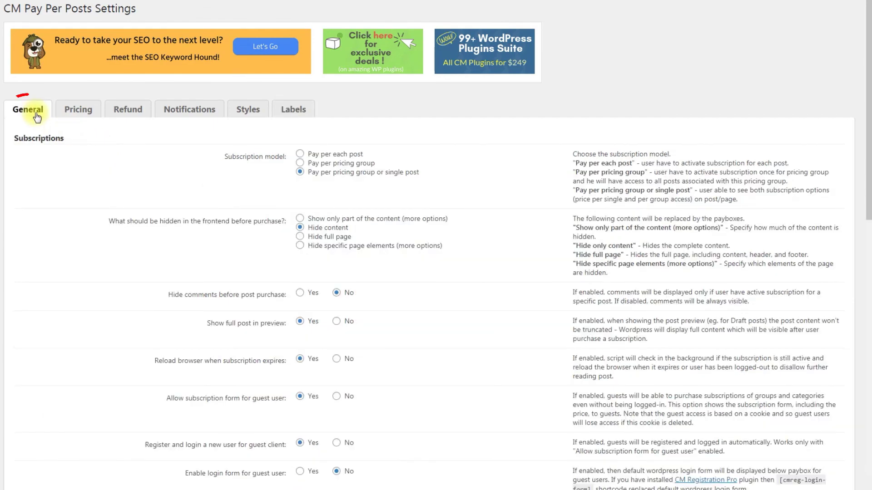
Step: Set 'Prevent users from copying content' to Yes and save the plugin settings
{"action": "scroll", "coordinate": [44, 149], "scroll_direction": "down", "scroll_amount": 12}
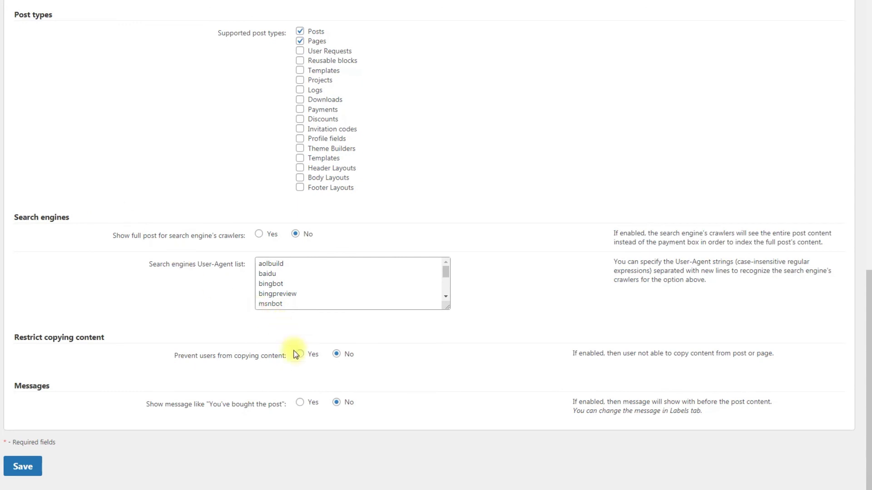
{"action": "left_click", "coordinate": [299, 357]}
{"action": "left_click", "coordinate": [22, 470]}
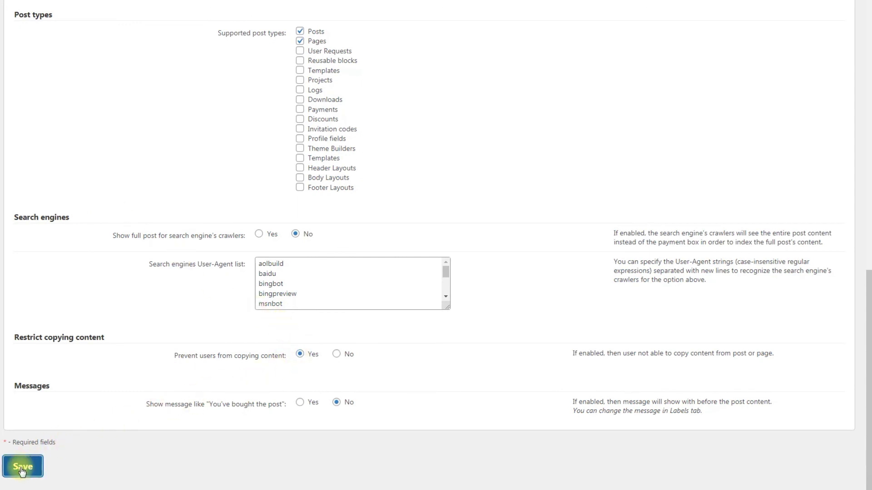
{"action": "scroll", "coordinate": [26, 439], "scroll_direction": "up", "scroll_amount": 6}
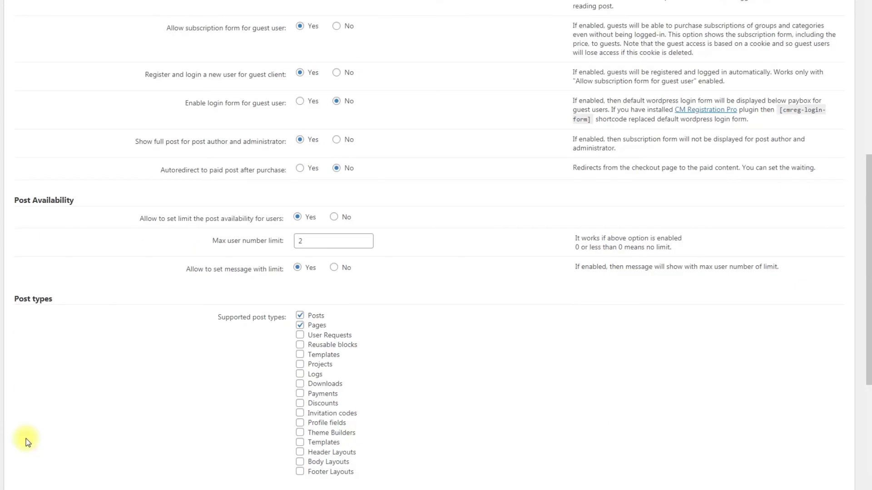